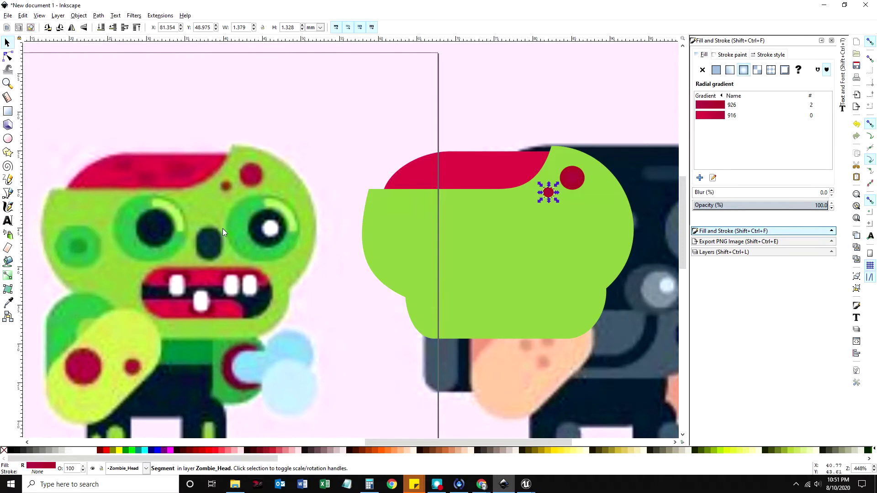
Step: Duplicate the larger red spot, place the copy over the reference's right eye and enlarge it to about 9.16 × 8.82 mm
left_click(570, 181)
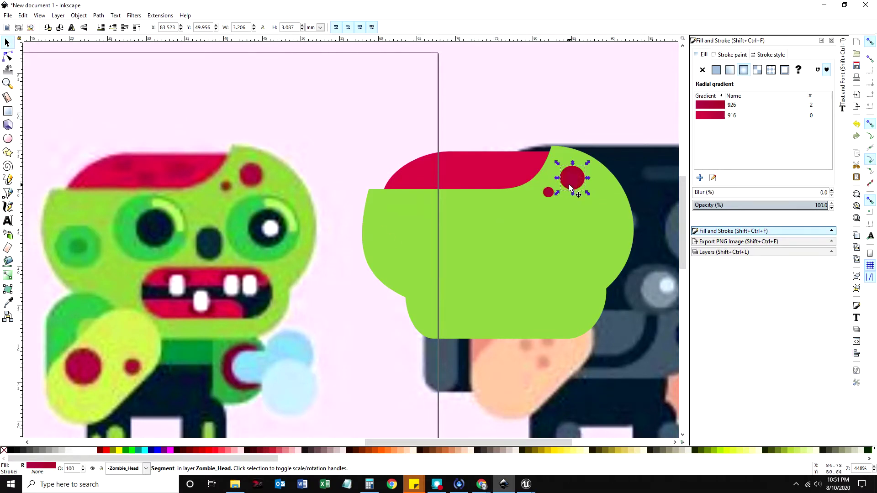
key("ctrl+d")
left_click_drag(569, 185, 315, 266)
mouse_move(271, 249)
left_mouse_down()
mouse_move(264, 244)
mouse_move(386, 261)
mouse_move(385, 277)
mouse_move(257, 243)
mouse_move(264, 243)
left_mouse_up()
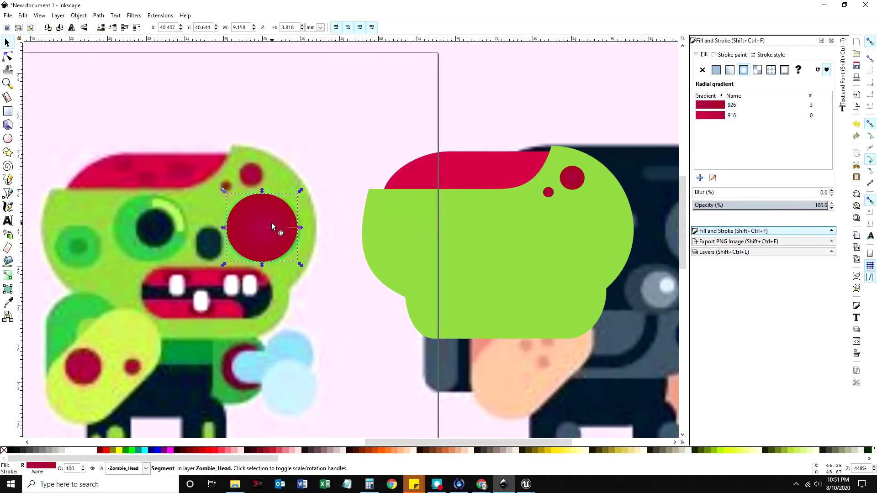
Step: Close the thin wedge gap in the enlarged red circle by bringing its arc end points together
key("e")
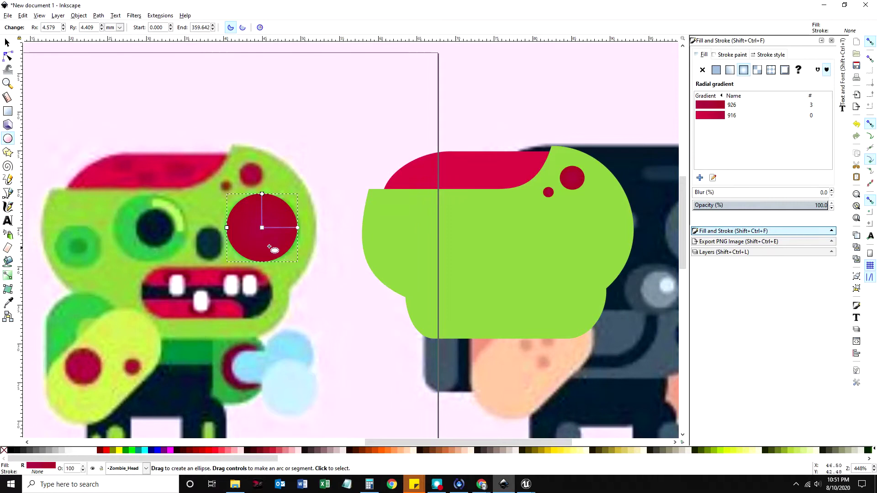
left_click(7, 84)
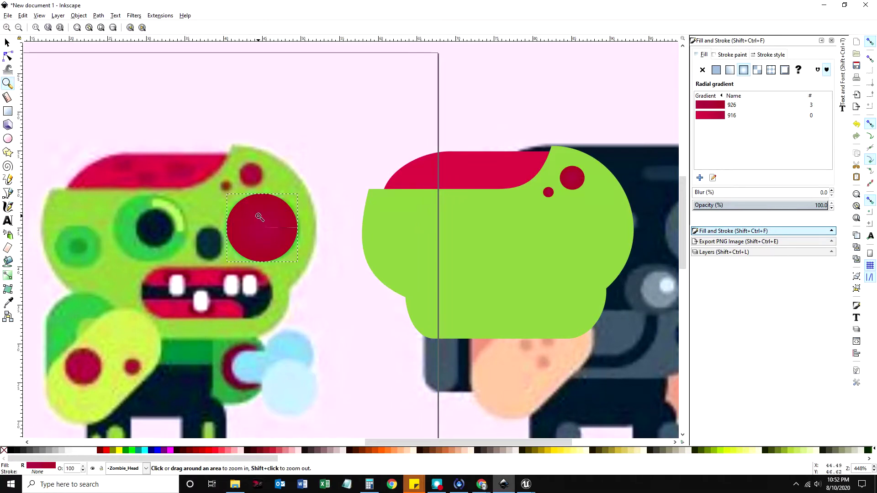
left_click(274, 233)
left_click(274, 233)
left_click(274, 233)
left_click(274, 234)
left_click(366, 229)
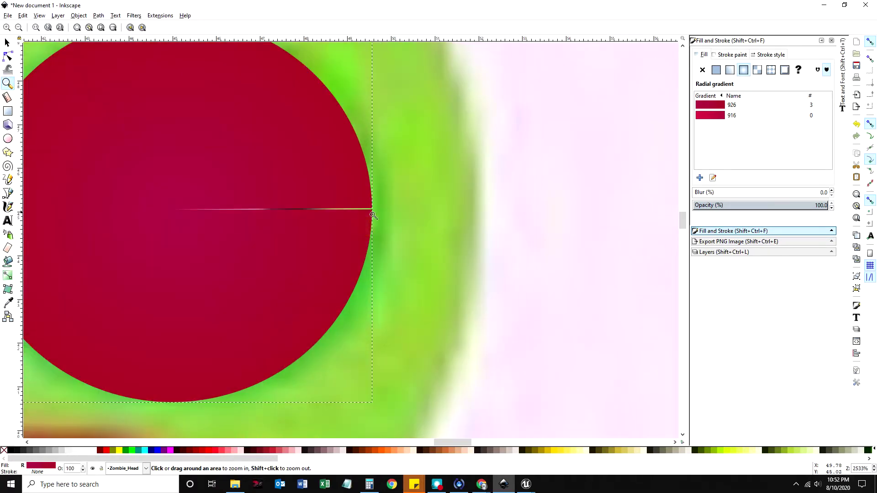
left_click(371, 219)
left_click(8, 56)
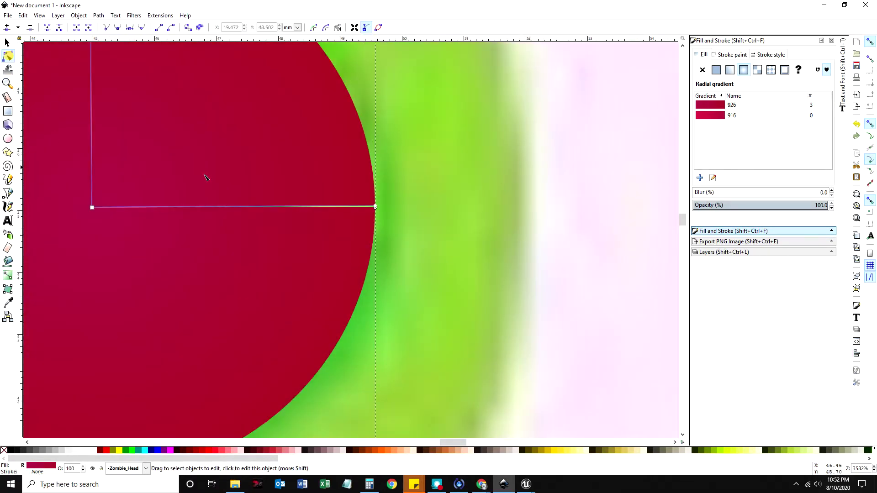
left_click(376, 207)
left_click_drag(375, 207, 337, 187)
left_click(372, 210)
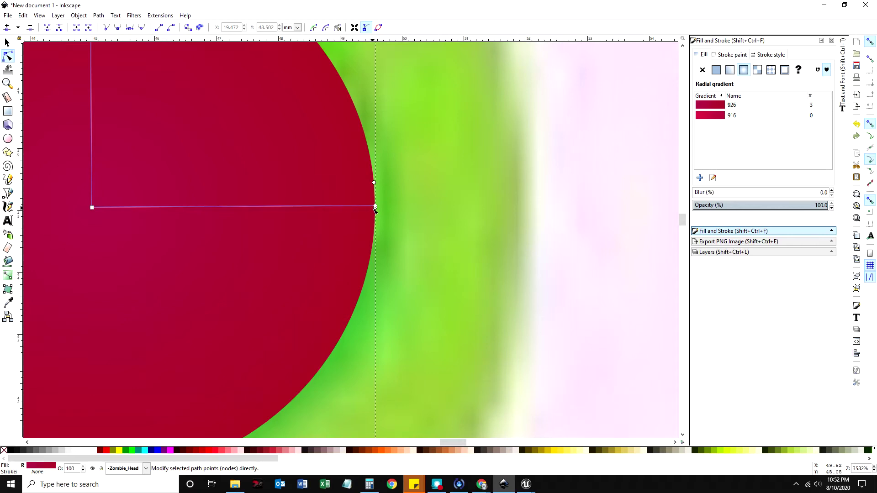
left_click_drag(375, 209, 272, 224)
left_click_drag(374, 183, 376, 208)
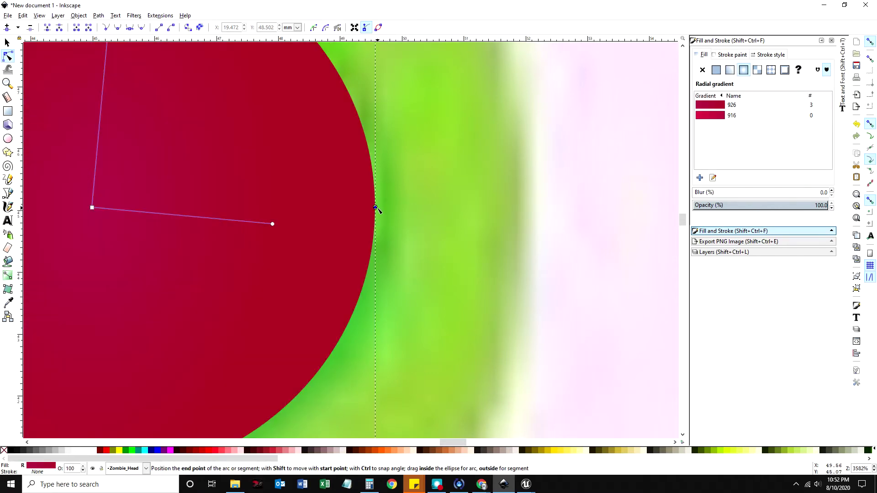
left_click(414, 222)
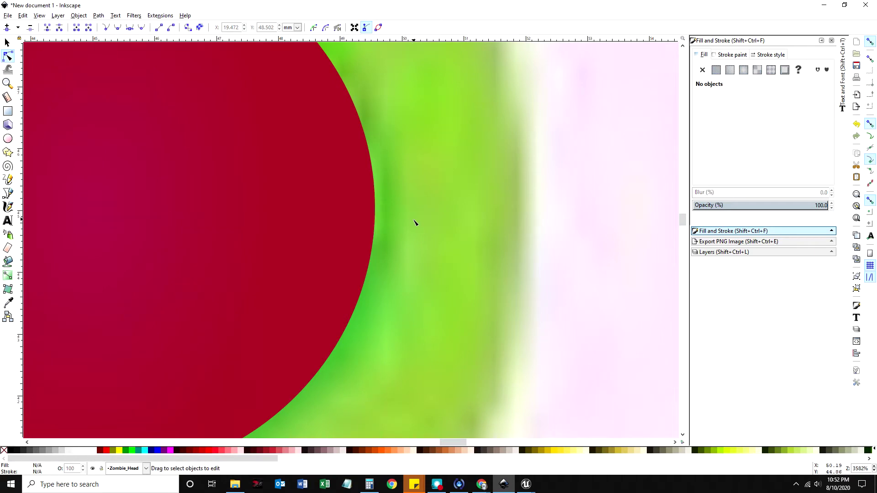
Step: Move the red circle off the reference eye and give it a flat green fill sampled from the iris
scroll(390, 275, "down", 1)
scroll(349, 281, "up", 4)
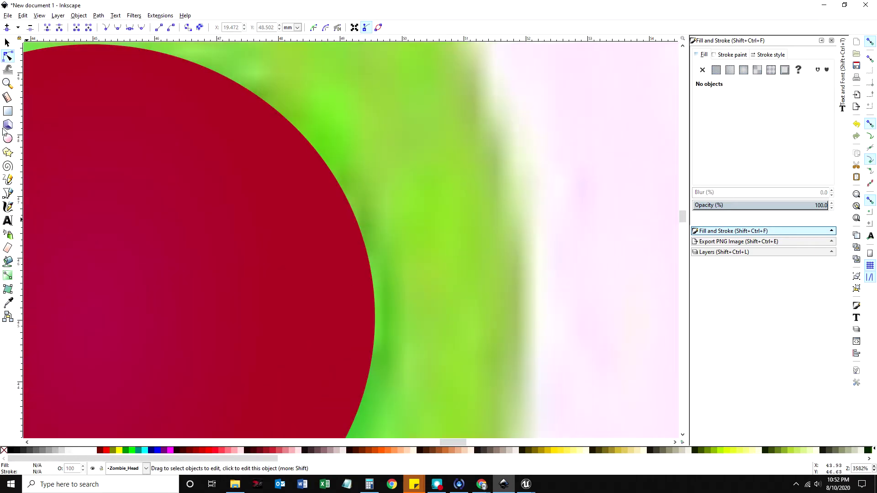
key("z")
scroll(197, 225, "down", 6)
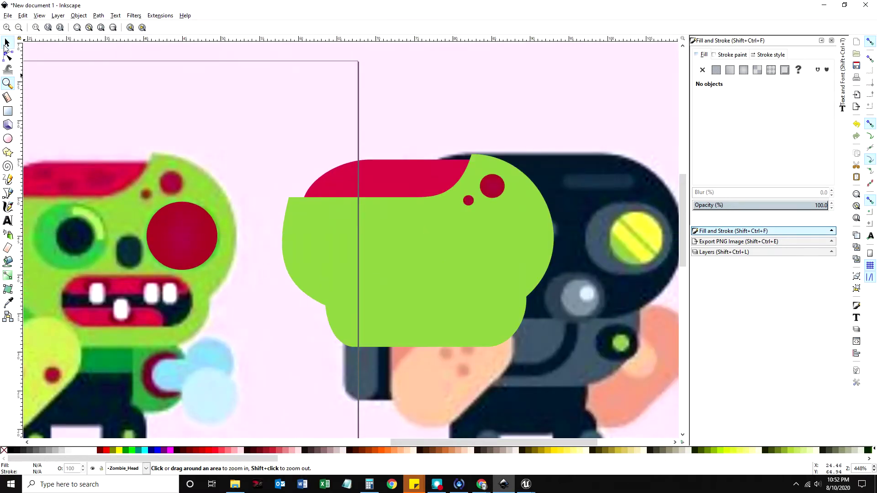
left_click(6, 44)
scroll(111, 218, "left", 5)
left_click(258, 225)
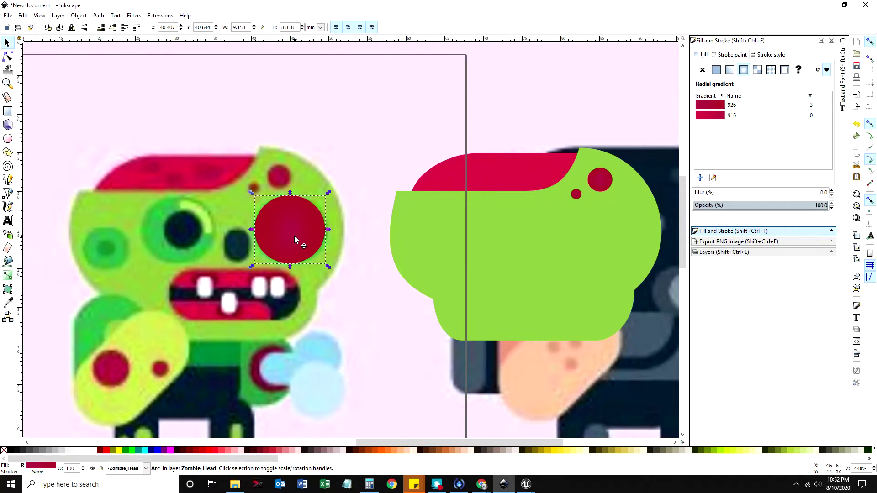
left_click_drag(287, 227, 333, 173)
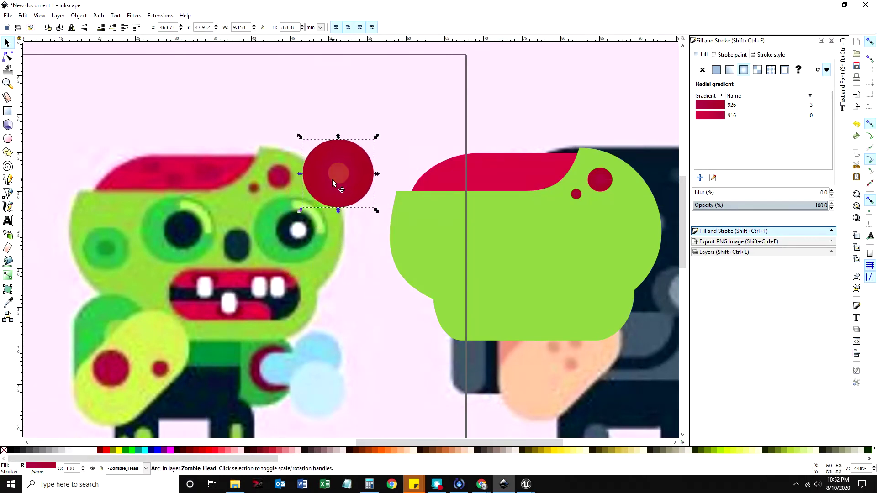
left_click(716, 69)
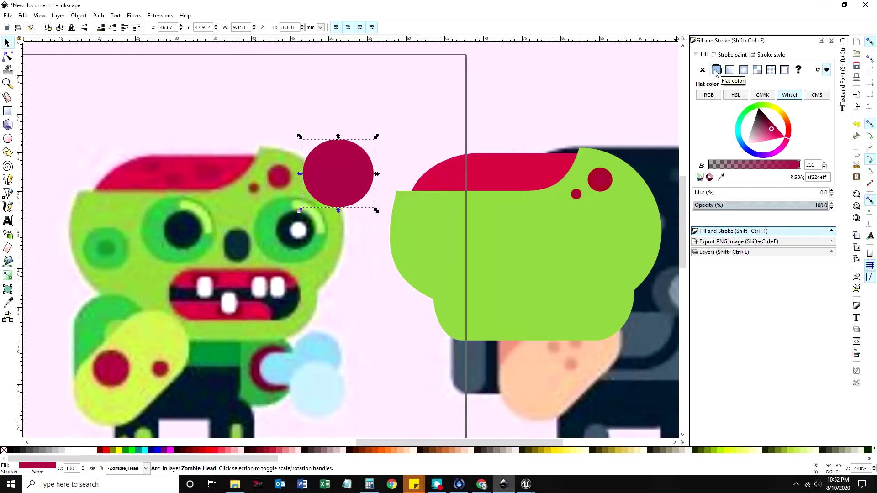
left_click(722, 178)
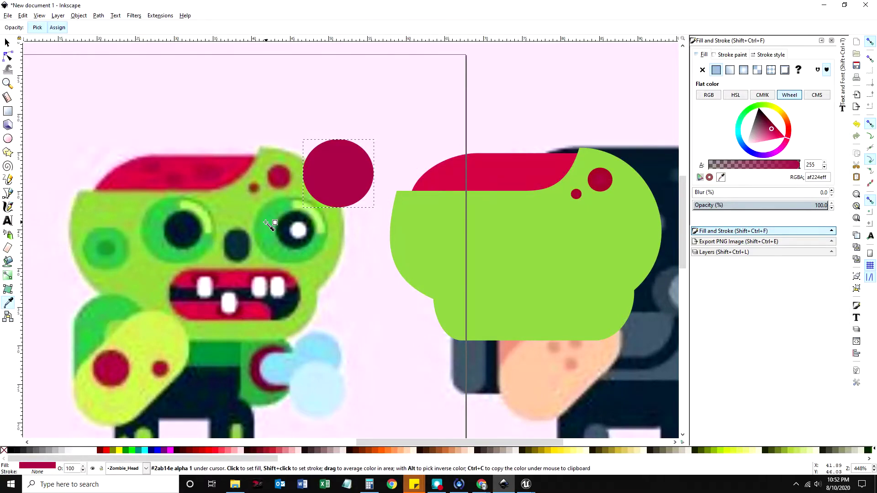
left_click(272, 244)
Step: Copy the green circle and scale the copy to about 4.93 × 4.75 mm over the reference pupil
left_click_drag(356, 165, 311, 239)
key("ctrl+c")
key("ctrl+v")
left_click_drag(349, 270, 321, 256)
left_click_drag(301, 223, 300, 229)
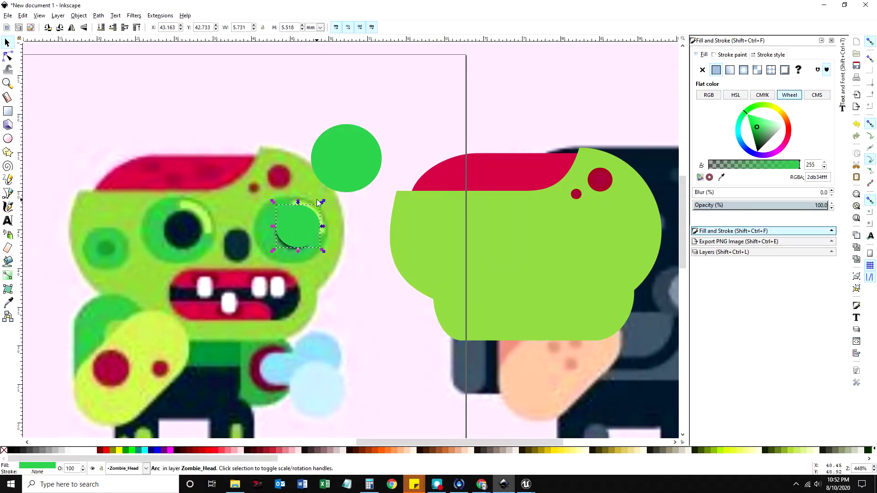
left_click_drag(323, 202, 303, 233)
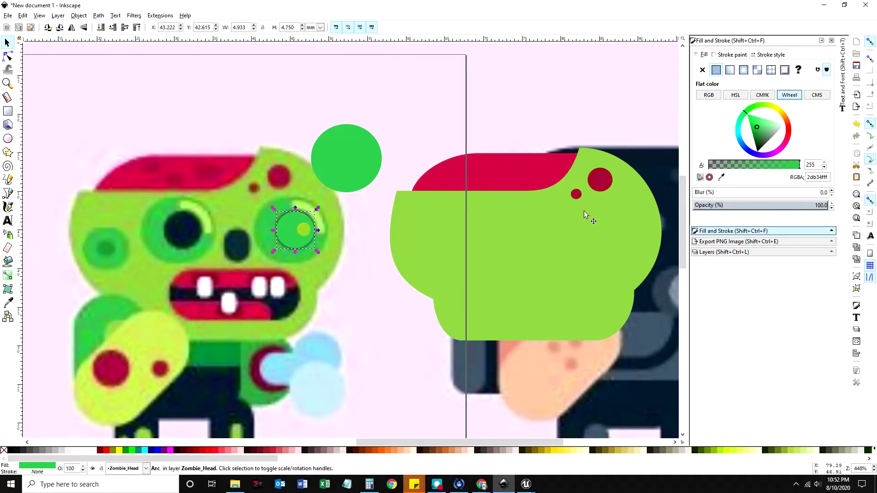
Step: Fill the smaller circle with the dark colour sampled from the reference pupil and place it on the green circle
left_click(757, 153)
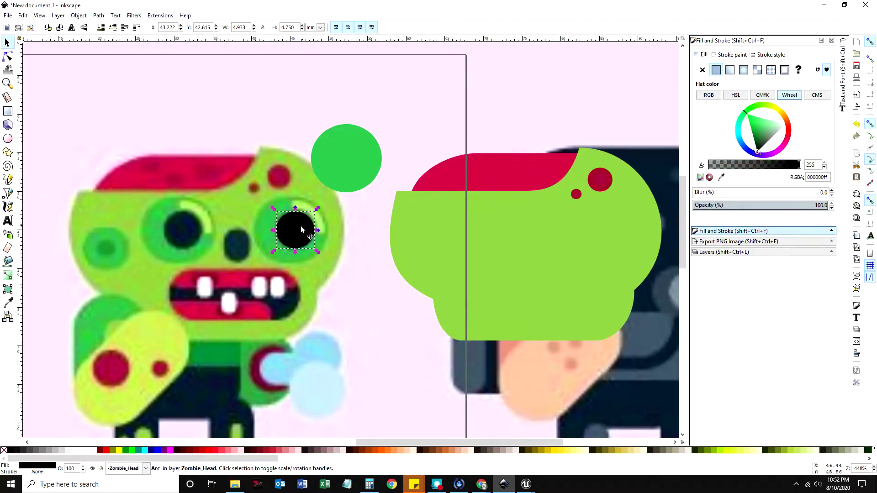
left_click_drag(302, 229, 330, 246)
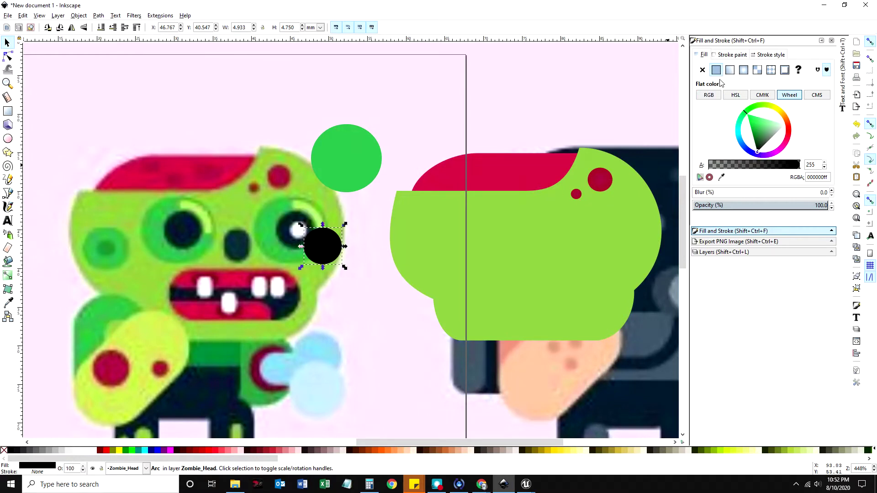
left_click(721, 178)
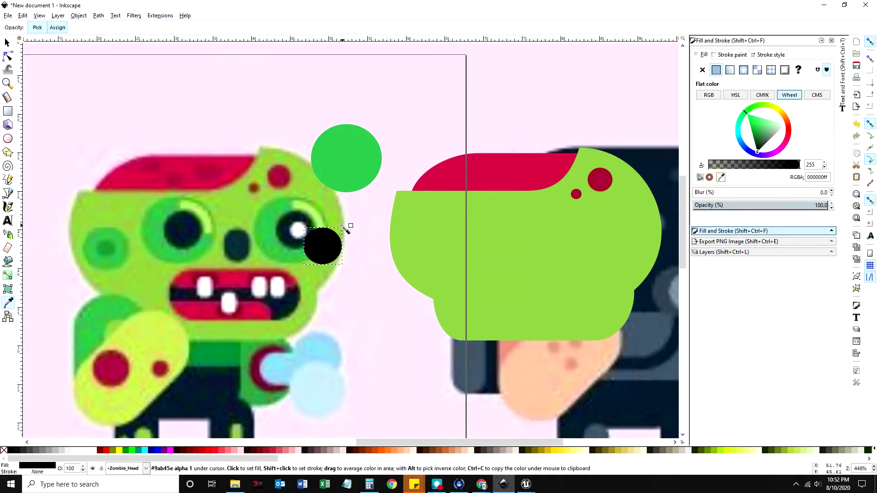
left_click(291, 229)
left_click_drag(314, 247, 339, 151)
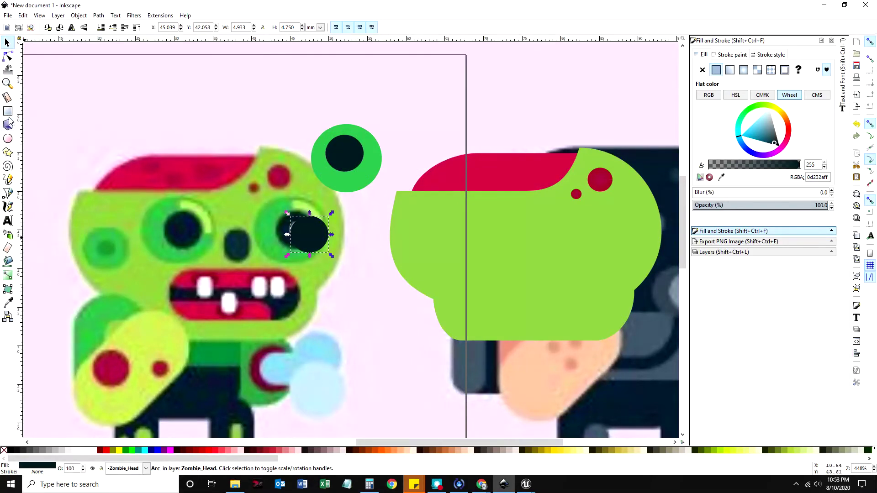
Step: Scale a copy of the dark pupil circle to about 2.36 × 2.28 mm over the reference eye's white highlight
left_click(7, 85)
left_click(305, 242)
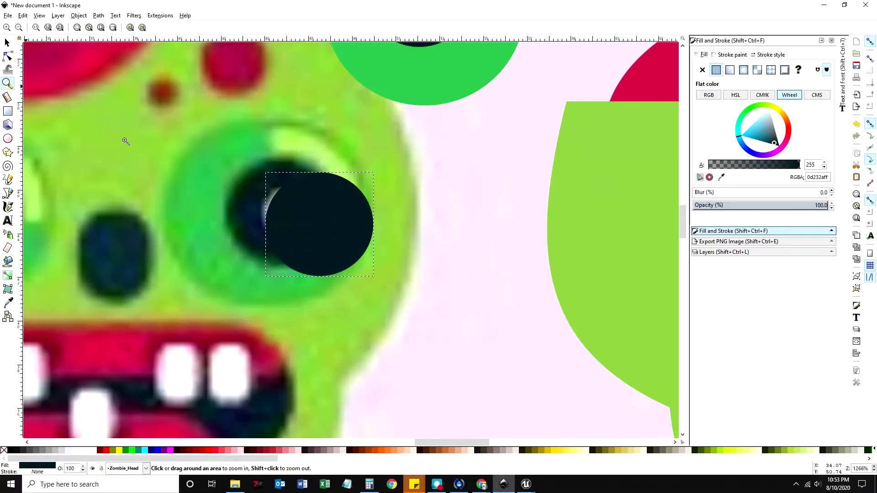
left_click(6, 43)
mouse_move(299, 217)
left_mouse_down()
mouse_move(323, 250)
mouse_move(304, 220)
left_mouse_up()
left_click_drag(375, 280, 317, 236)
left_click_drag(291, 208, 289, 209)
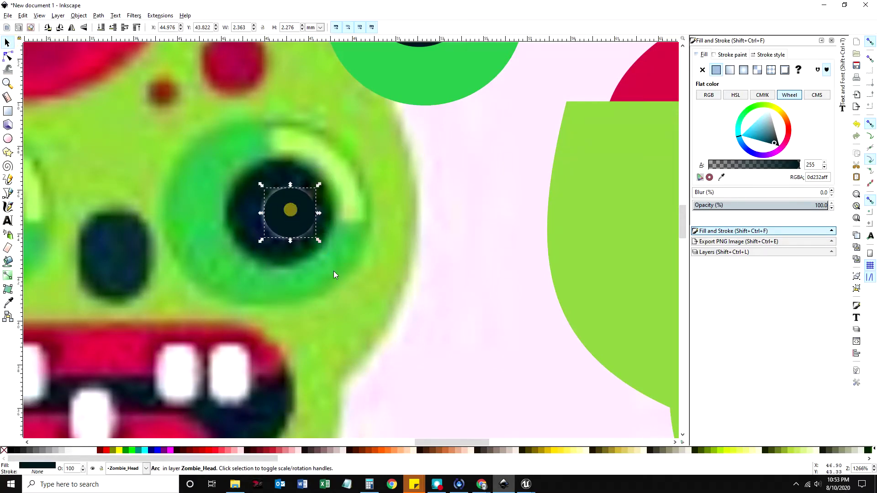
Step: Move the small circle beside the highlight and fill it with the white sampled from the reference
left_click_drag(287, 201, 350, 214)
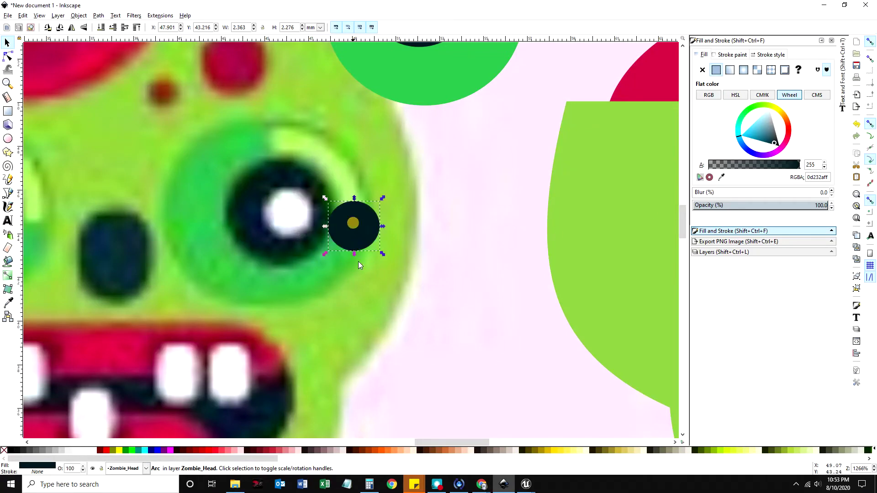
left_click(722, 177)
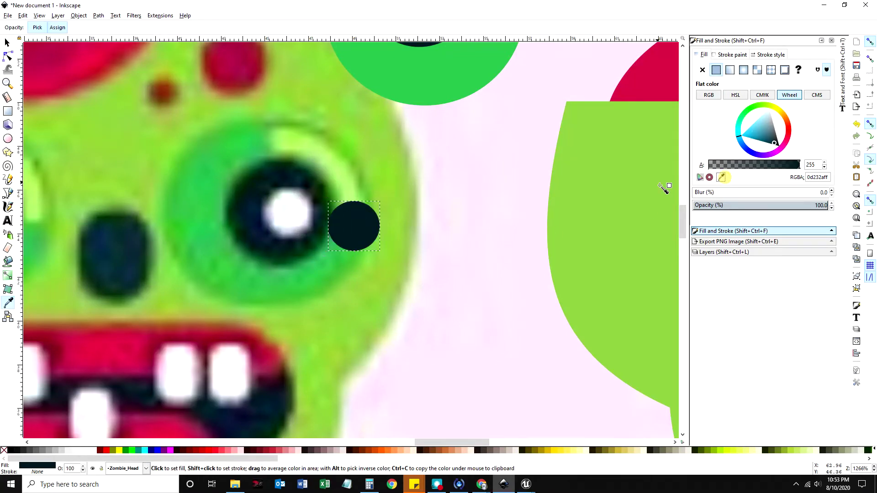
left_click(293, 216)
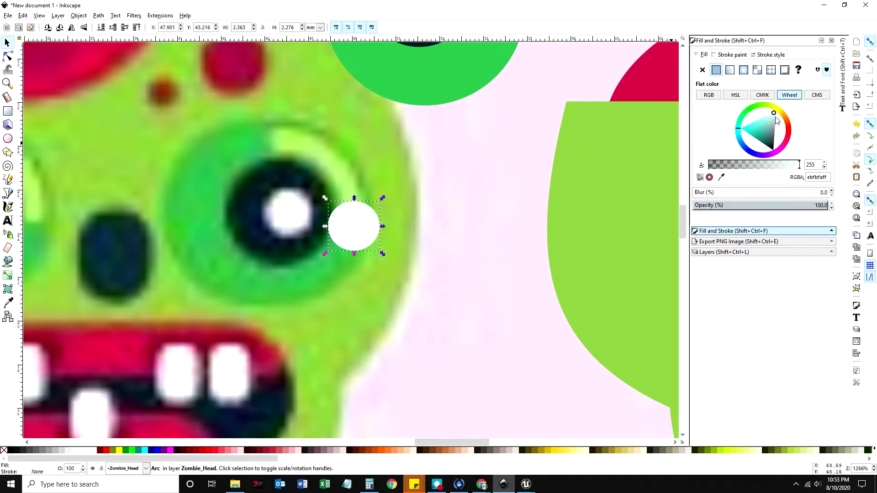
Step: Position the white highlight, dark pupil and green iris circles over the reference's right eye
scroll(174, 253, "up", 4)
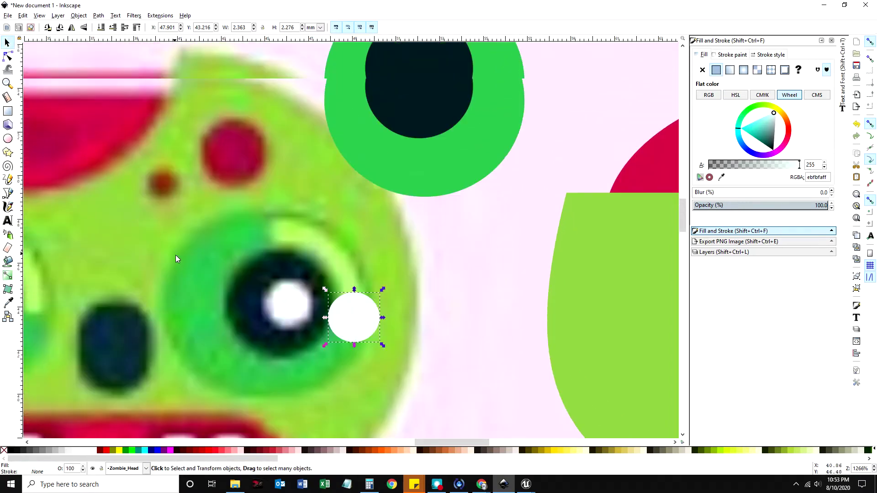
left_click_drag(351, 306, 291, 296)
left_click_drag(401, 138, 287, 307)
left_click_drag(448, 108, 288, 315)
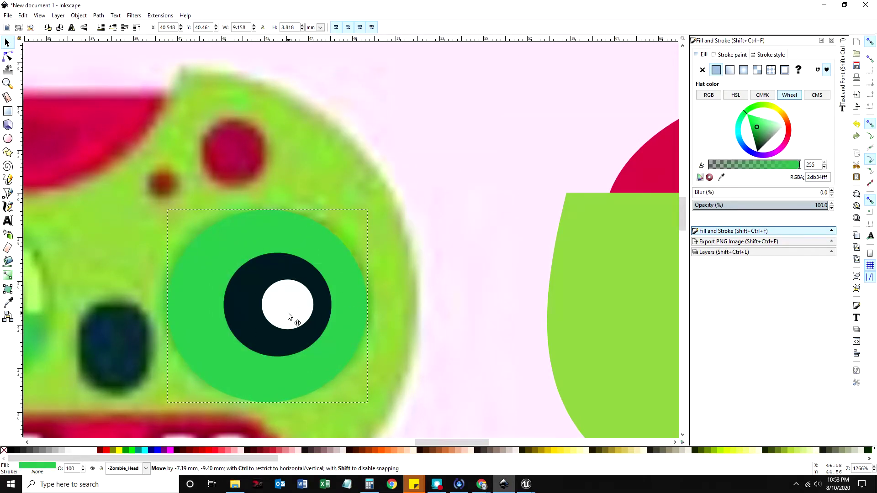
Step: Set the green iris aside and outline the light-green eye reflection as a closed four-cornered Bezier path
left_click_drag(288, 314, 530, 114)
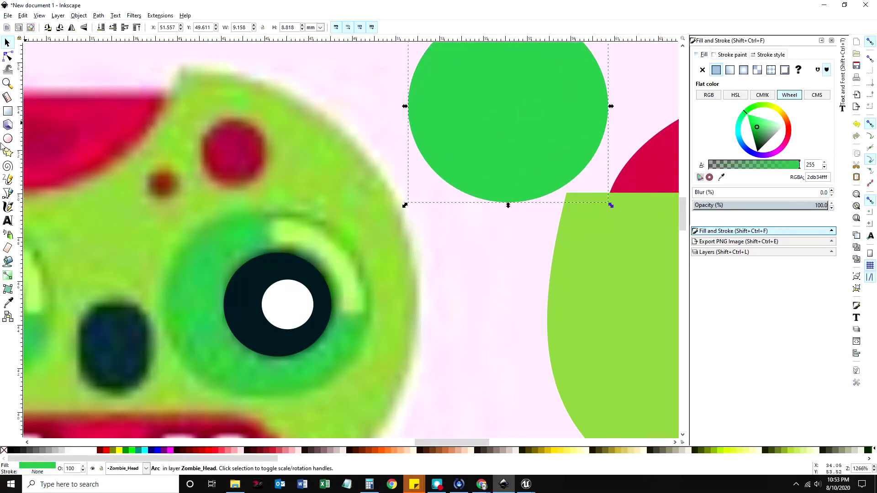
left_click(8, 192)
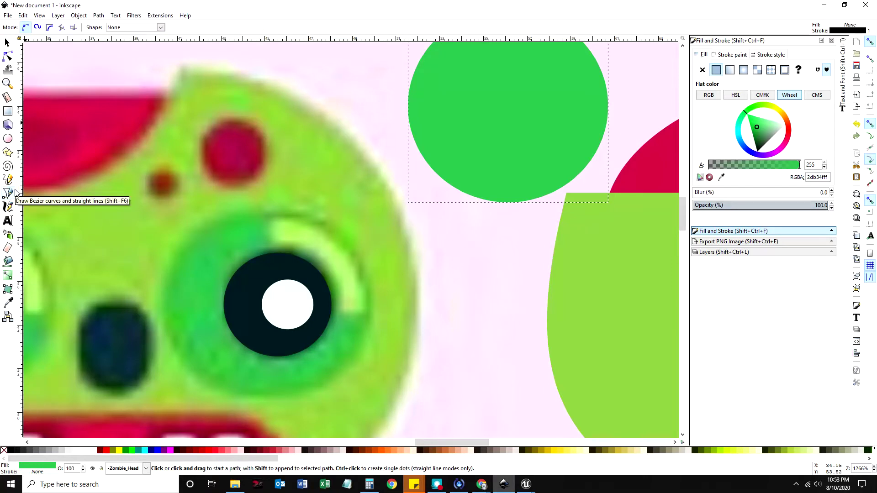
left_click(270, 218)
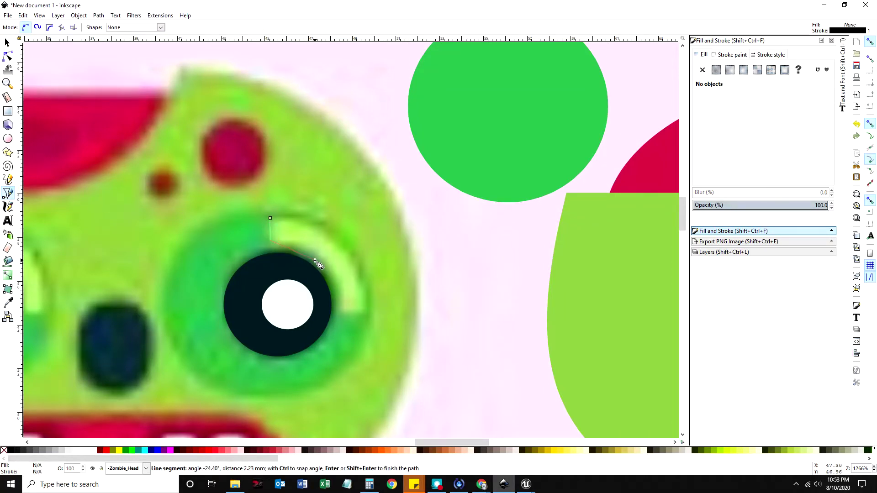
left_click(341, 310)
left_click(369, 314)
left_click(270, 218)
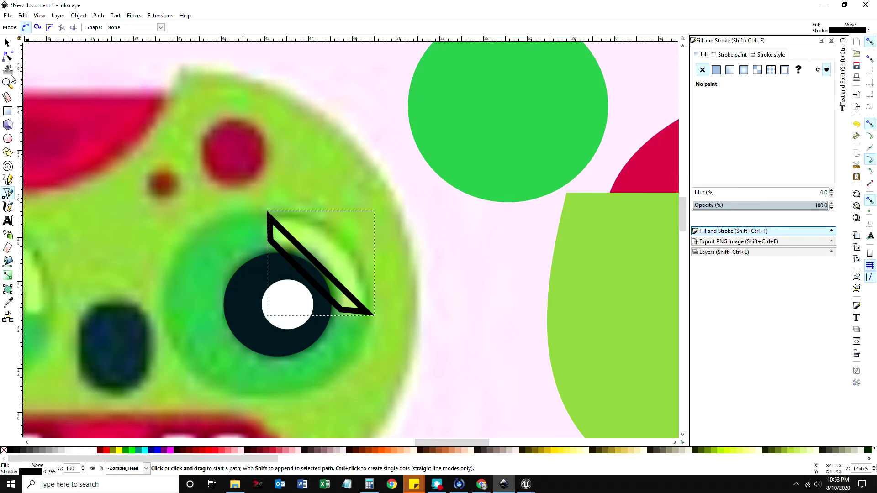
Step: Bend the two long edges of the reflection outline into arcs that follow the reference eye's light-green highlight
left_click(8, 56)
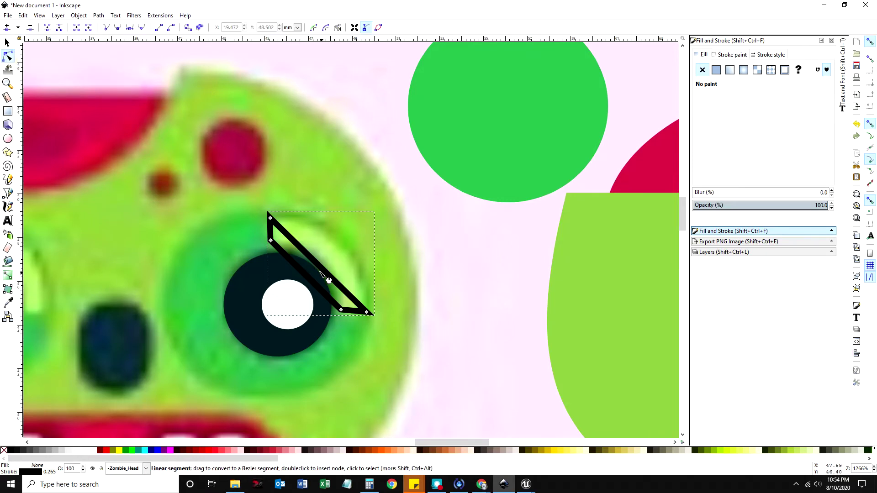
left_click_drag(321, 266, 341, 245)
left_click_drag(300, 269, 320, 264)
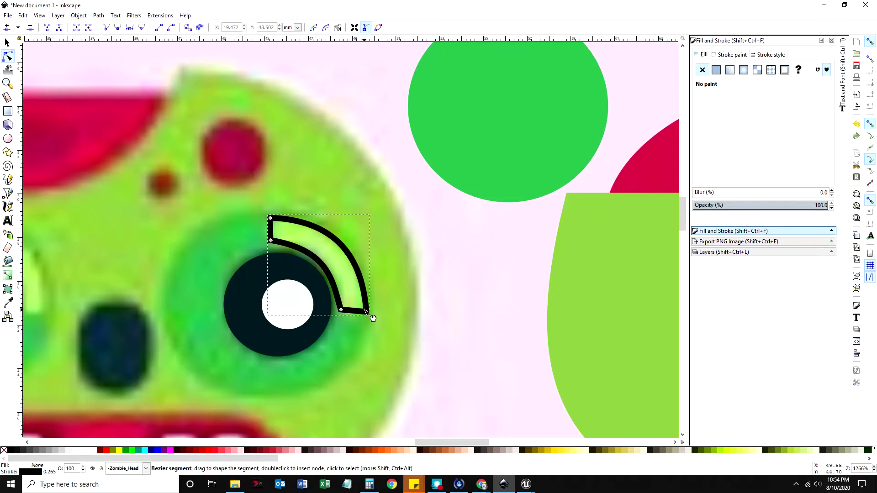
Step: Give the reflection shape a flat fill, move it beside the reference, and recolour it with the light green sampled from the reference highlight
left_click(716, 71)
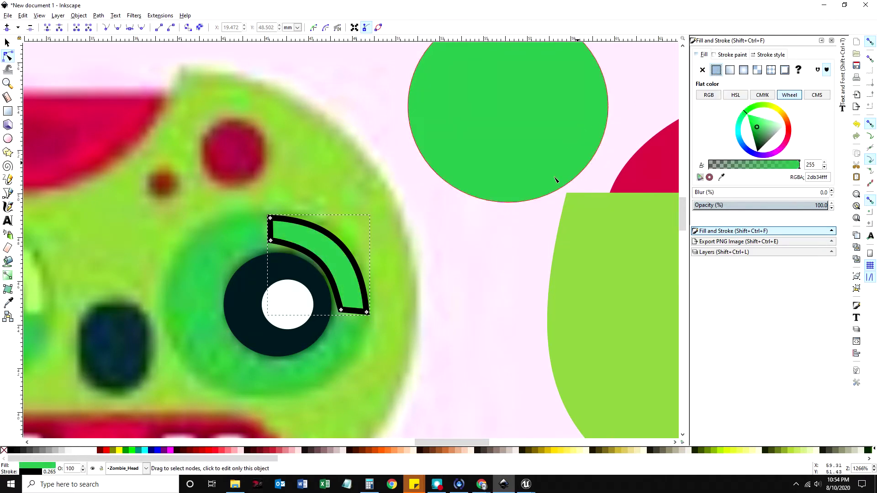
left_click_drag(356, 270, 401, 270)
left_click(8, 44)
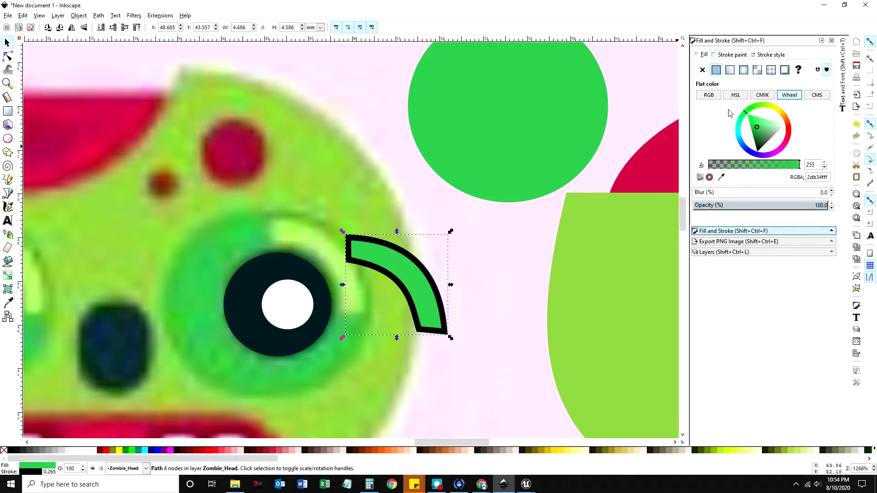
left_click(722, 177)
left_click(308, 242)
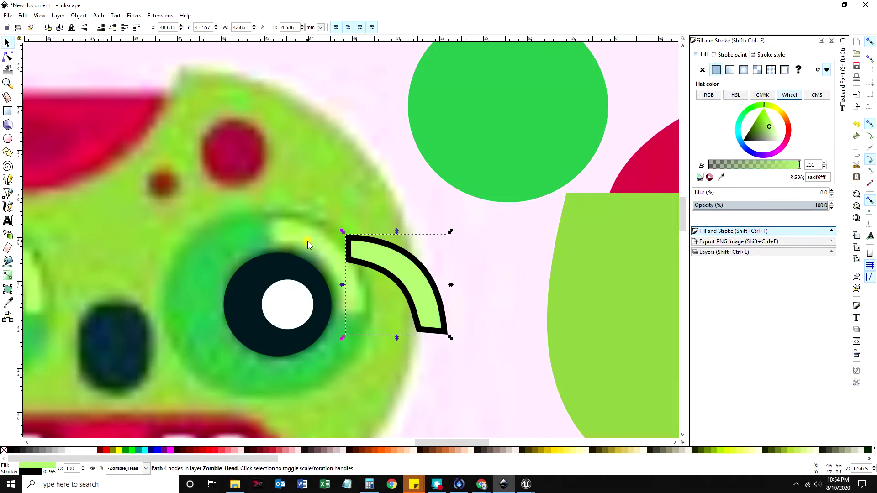
Step: Remove the reflection's stroke and position the reflection and the green iris circle over the reference's right eye
left_click(727, 54)
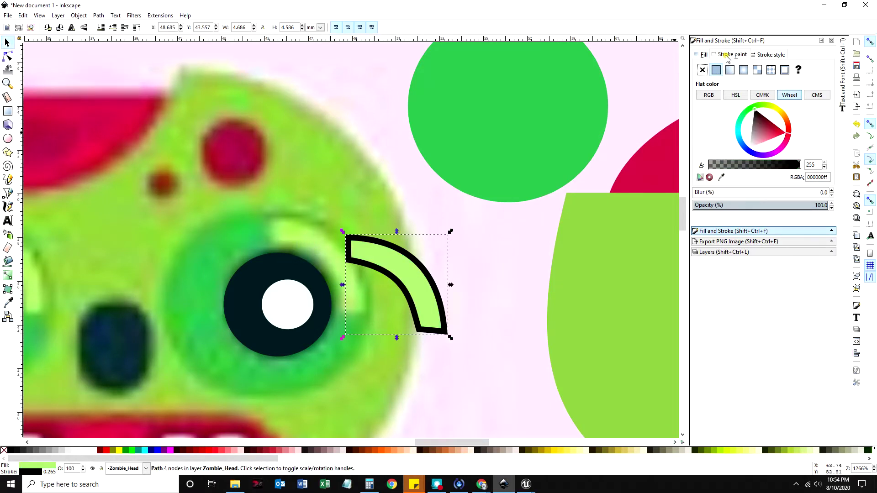
left_click(702, 70)
left_click_drag(389, 263, 308, 245)
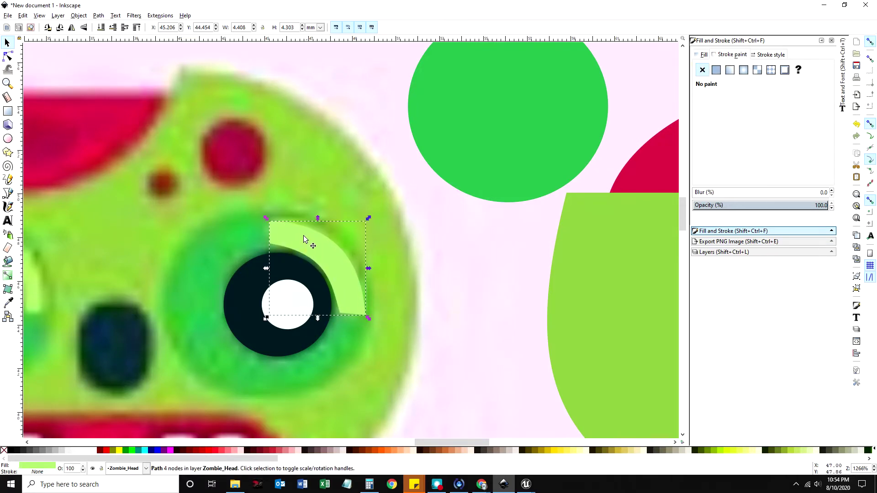
left_click_drag(512, 128, 287, 313)
left_click_drag(331, 274, 335, 269)
Step: Reposition the reflection's four corner nodes so it sits inside the green iris and clear of the dark pupil
key("n")
mouse_move(342, 315)
left_mouse_down()
mouse_move(361, 310)
mouse_move(340, 297)
mouse_move(338, 313)
left_mouse_up()
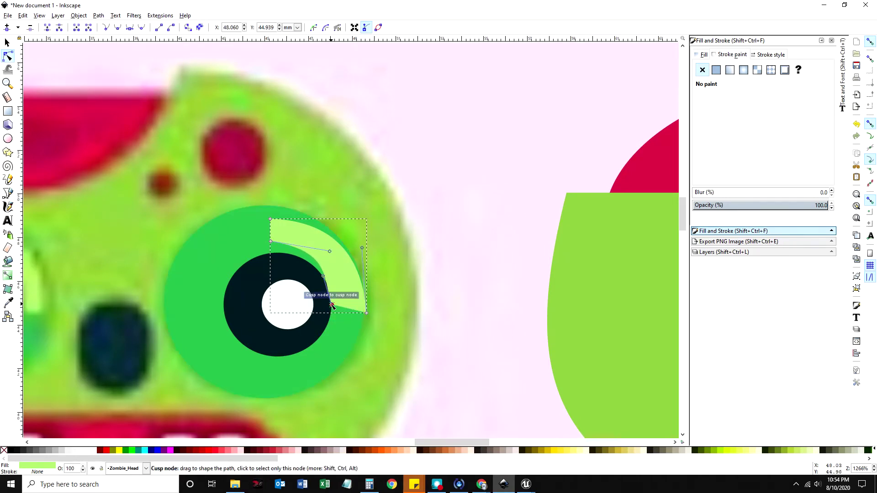
key("z")
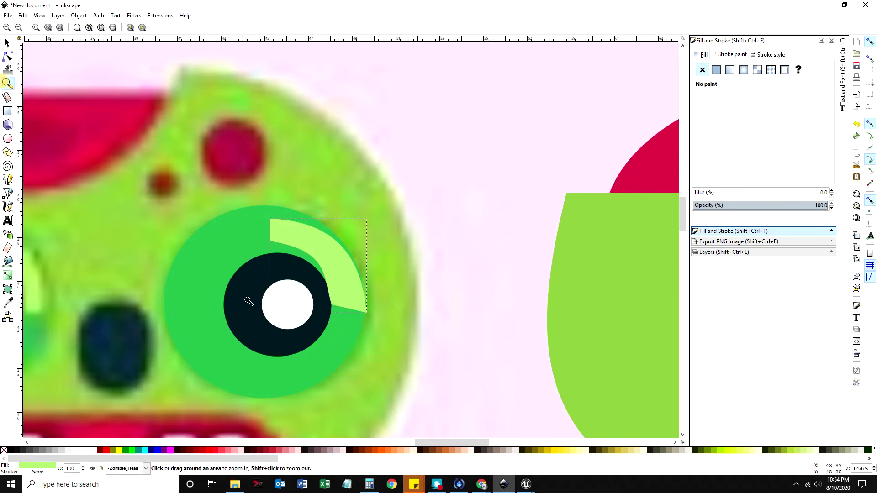
left_click(324, 308)
left_click(322, 317)
left_click(8, 55)
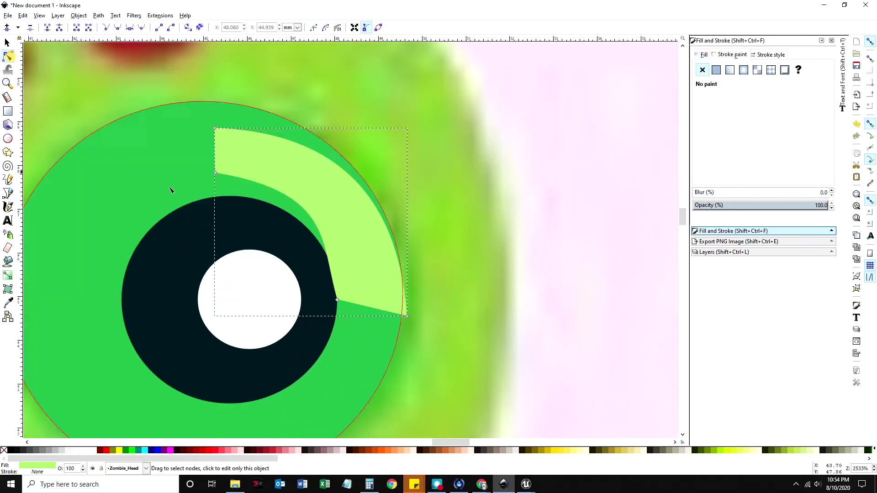
left_click_drag(339, 304, 349, 307)
left_click_drag(407, 317, 397, 309)
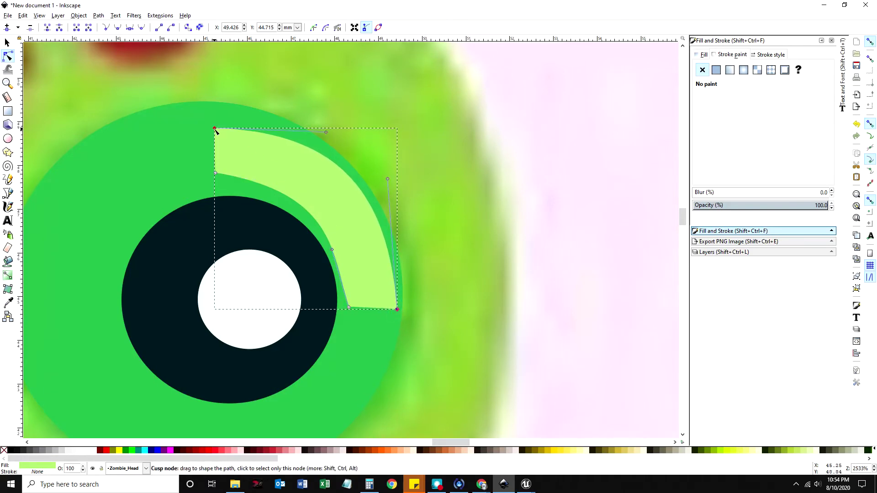
left_click_drag(216, 128, 219, 123)
left_click_drag(216, 173, 222, 180)
Step: Adjust the reflection's curve handles and upper outer corner so both arcs run parallel to the iris and pupil edges
left_click_drag(340, 200, 301, 191)
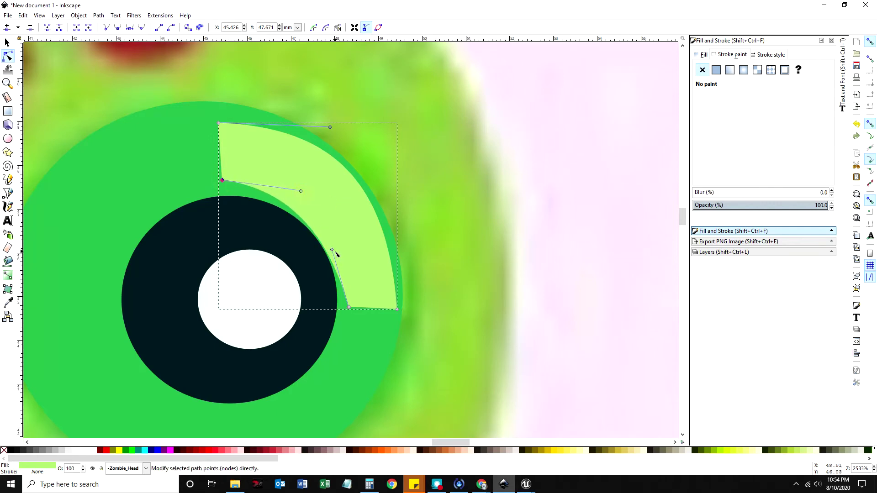
left_click_drag(333, 251, 351, 242)
left_click_drag(356, 238, 356, 238)
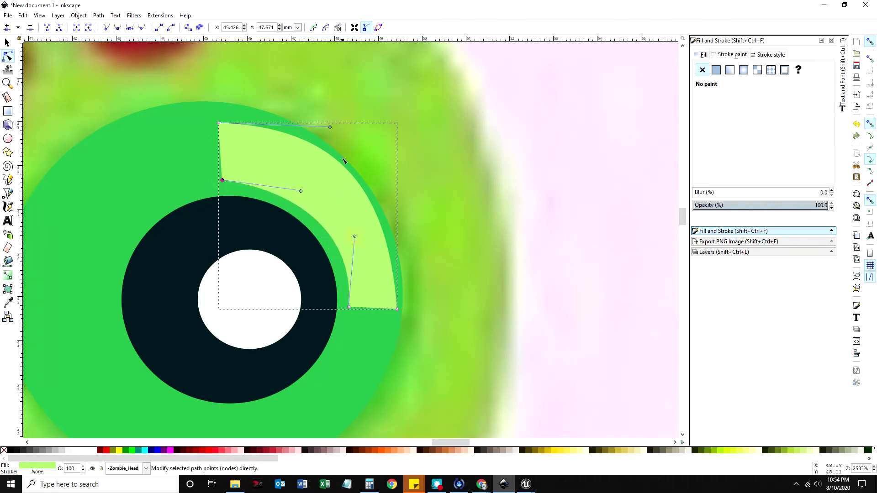
left_click_drag(330, 128, 315, 135)
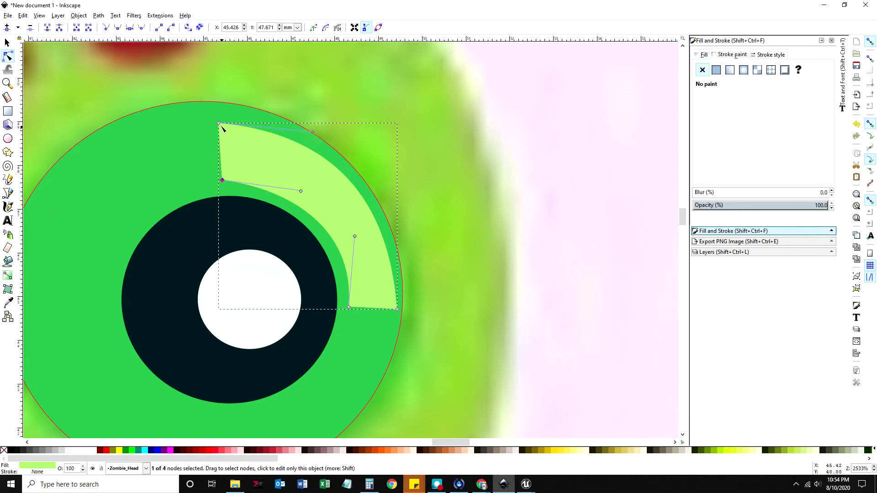
left_click_drag(219, 123, 221, 113)
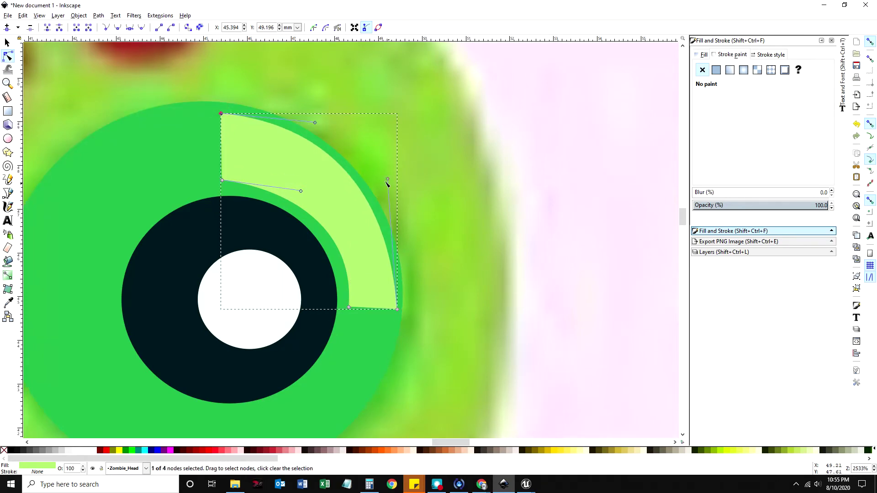
left_click(527, 238)
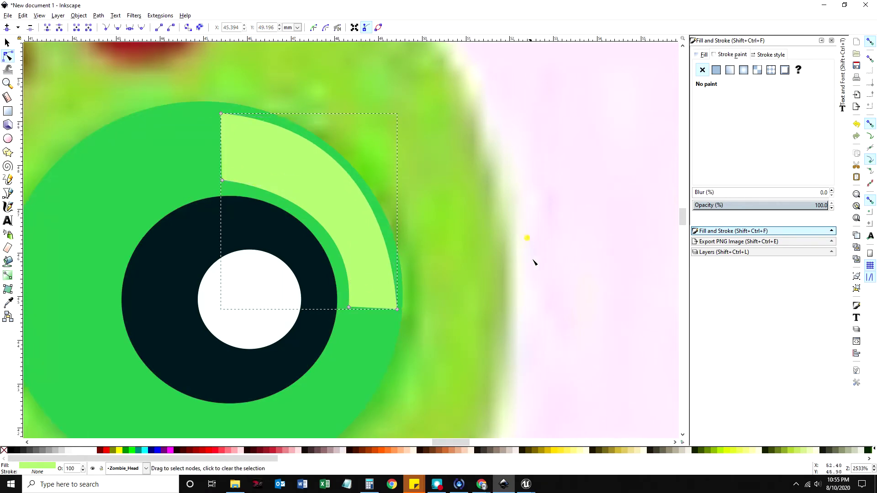
left_click(8, 44)
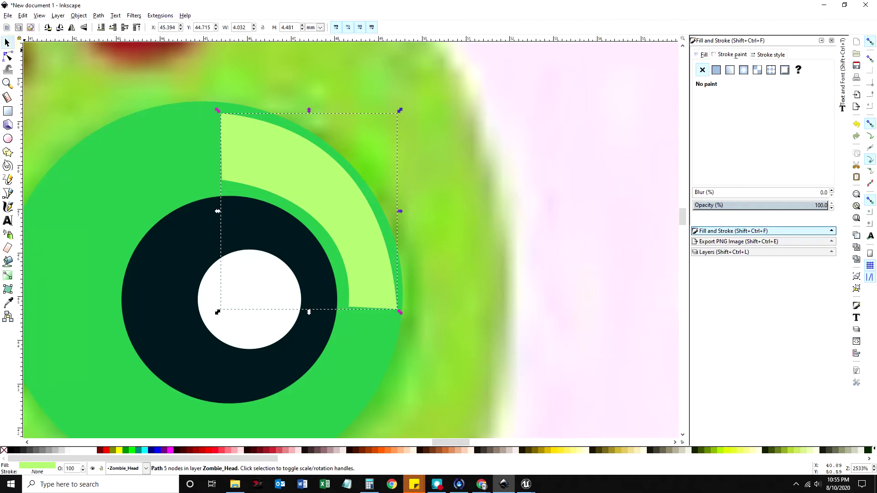
Step: Select all parts of the finished right eye and move them onto the matching spot of the redrawn vector head
key("z")
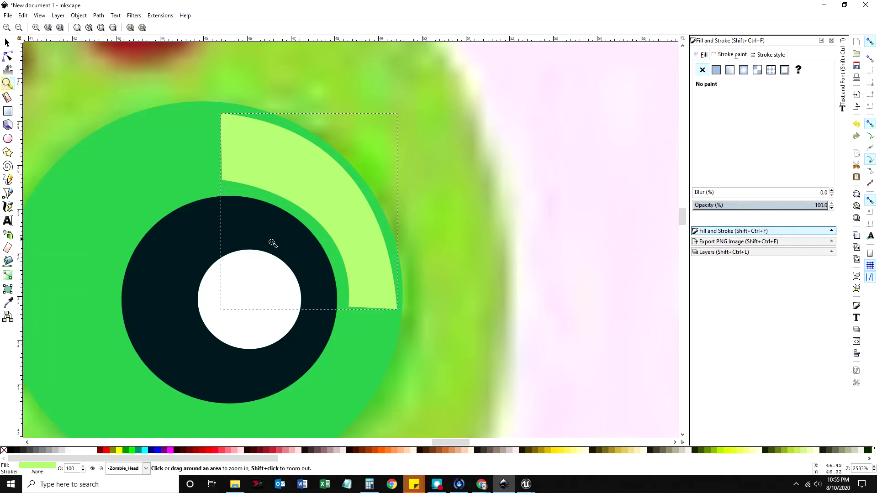
scroll(368, 248, "down", 4)
scroll(368, 249, "down", 3)
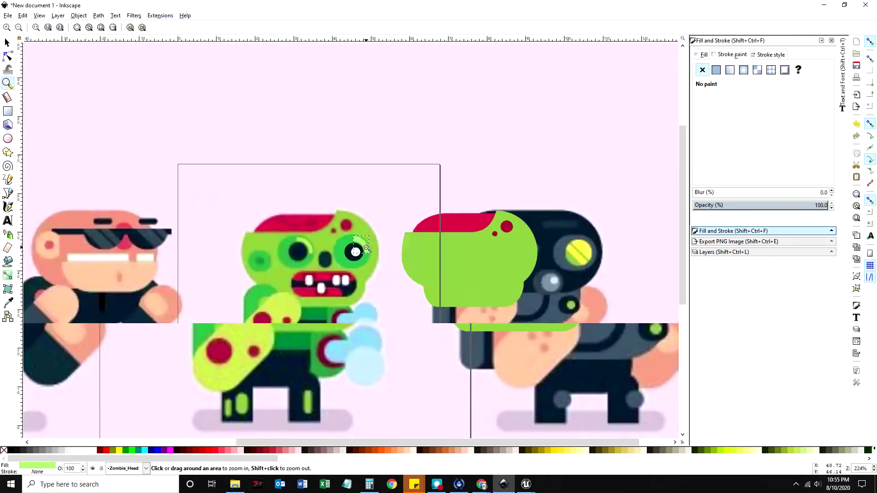
left_click(10, 46)
left_click(208, 336)
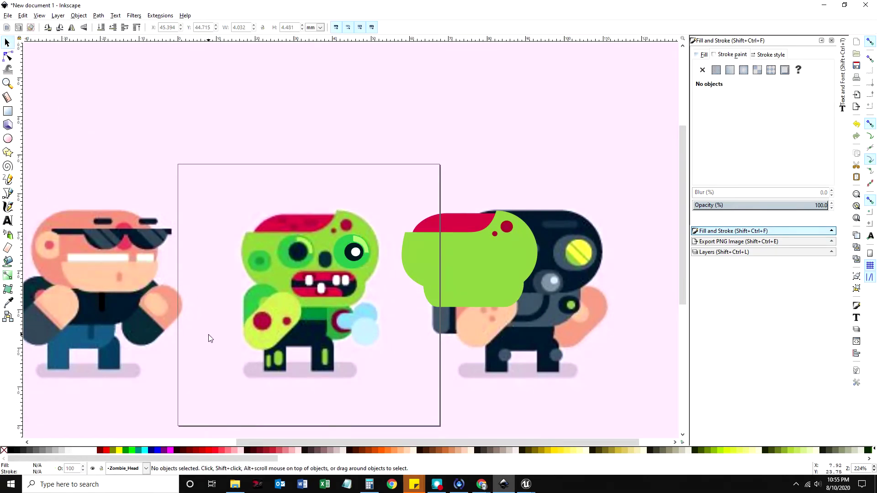
mouse_move(385, 222)
left_mouse_down()
mouse_move(328, 273)
mouse_move(498, 265)
left_mouse_up()
left_click(446, 141)
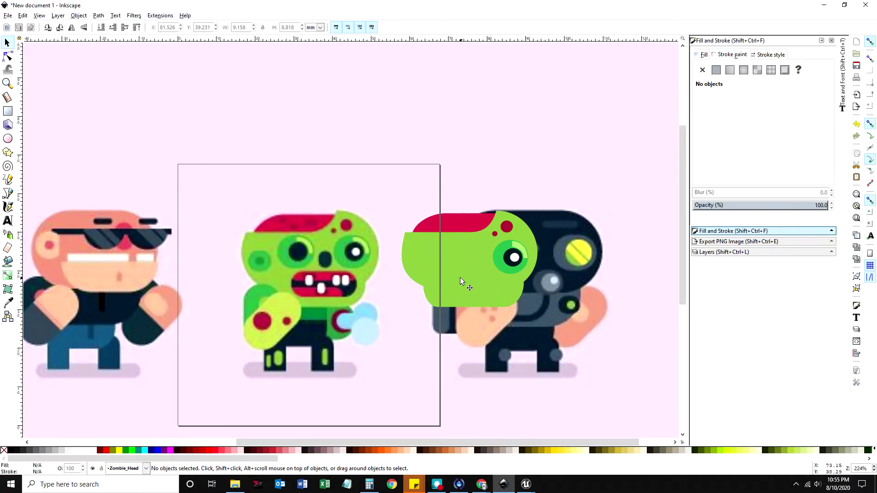
Step: Outline the reference zombie's mouth as a closed six-cornered Bezier path
left_click(476, 279)
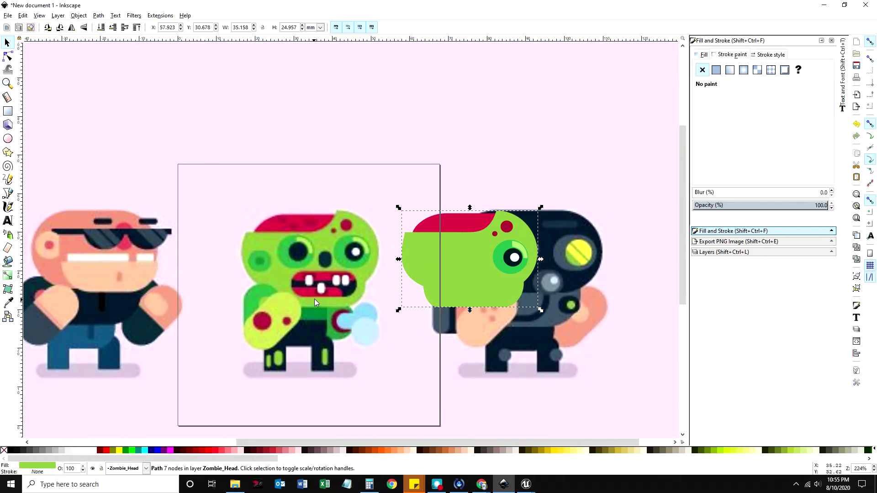
left_click(8, 84)
left_click(319, 276)
left_click(320, 275)
left_click(322, 274)
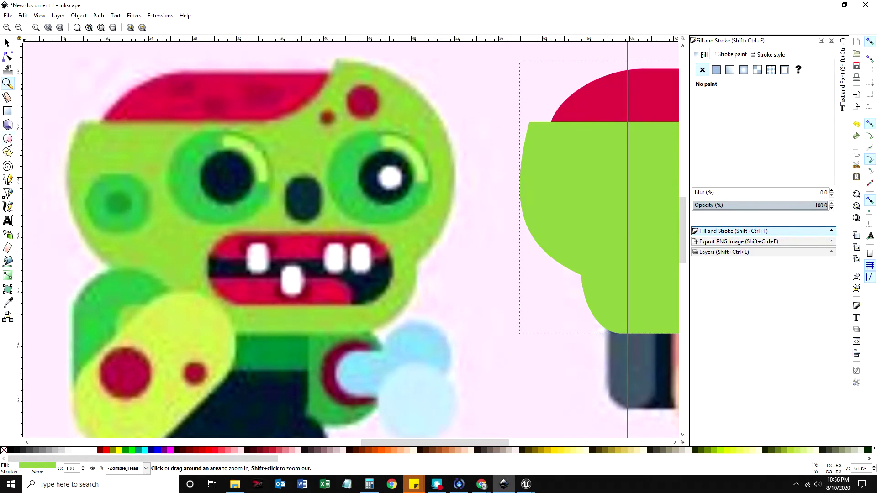
left_click(8, 193)
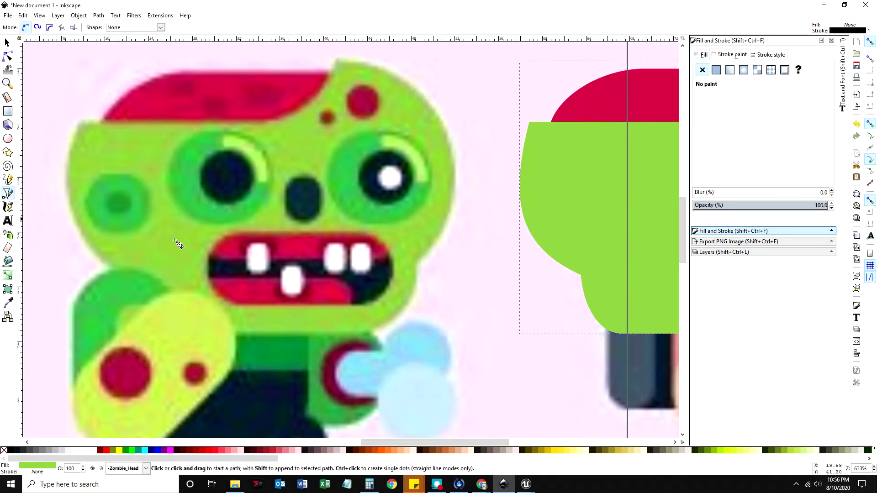
left_click(231, 232)
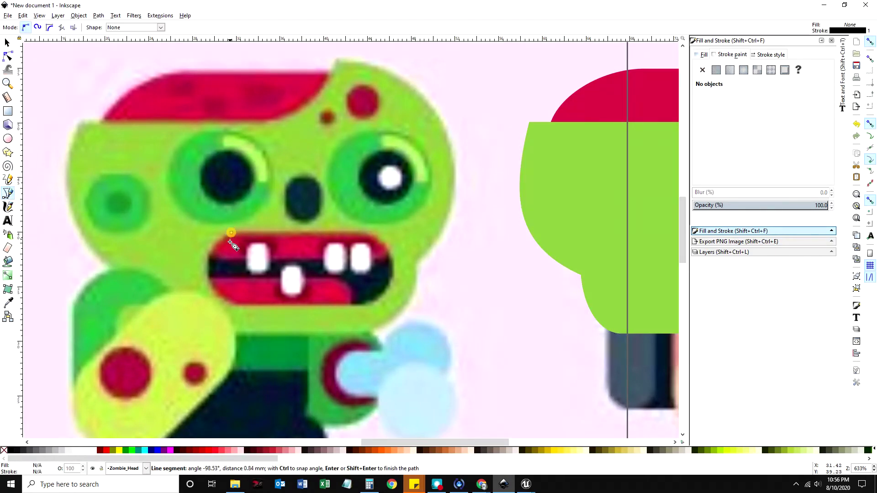
left_click(209, 271)
left_click(234, 302)
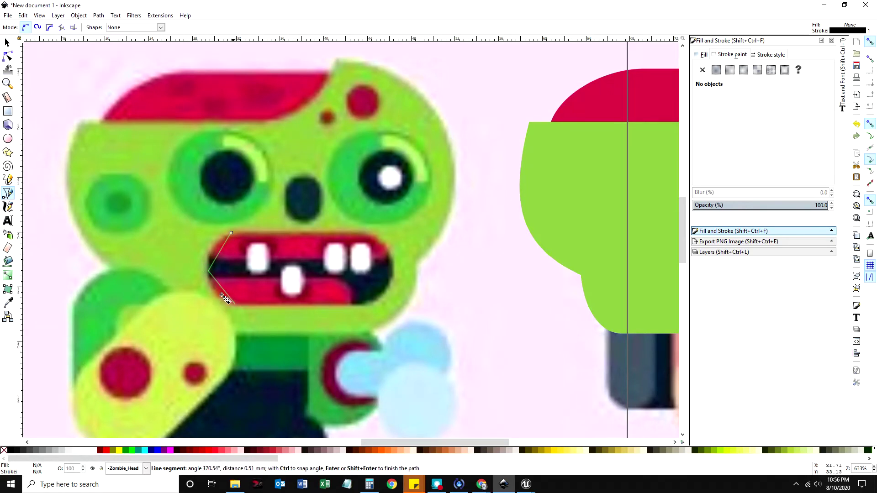
left_click(358, 304)
left_click(392, 273)
left_click(364, 233)
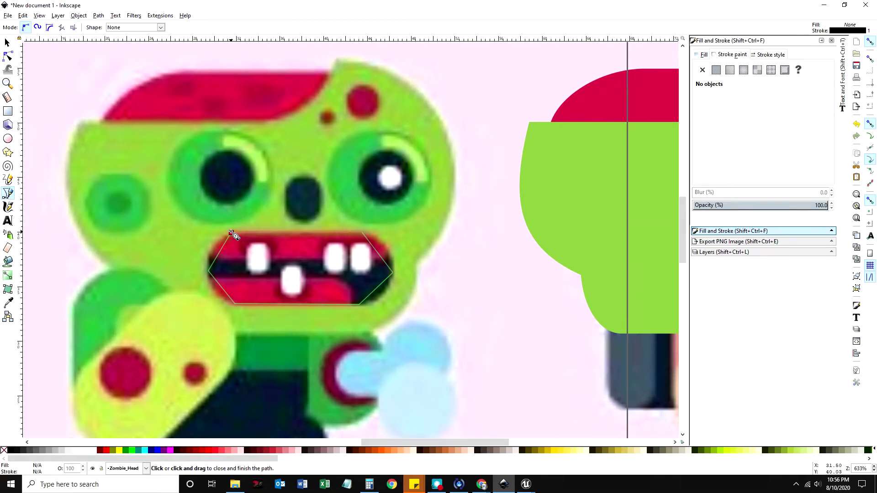
left_click(232, 233)
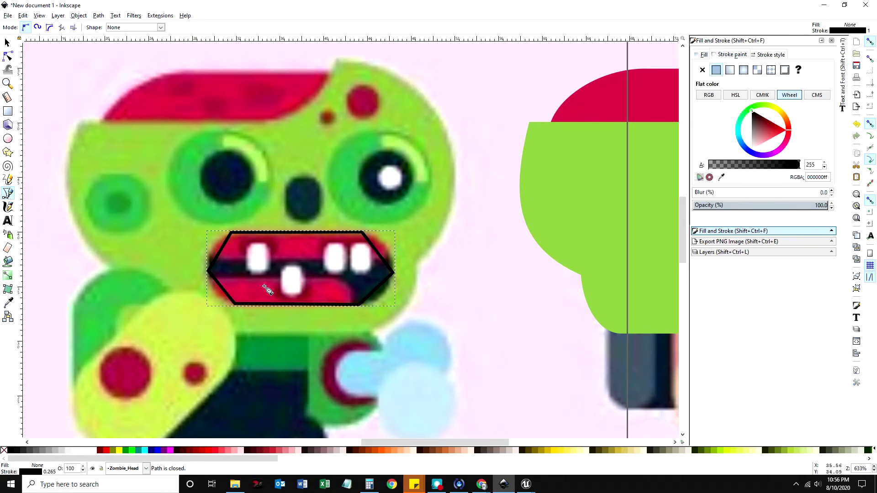
Step: Bend the four slanted edges of the mouth outline outward to match the rounded ends of the reference mouth
left_click(7, 55)
left_click_drag(220, 251, 214, 246)
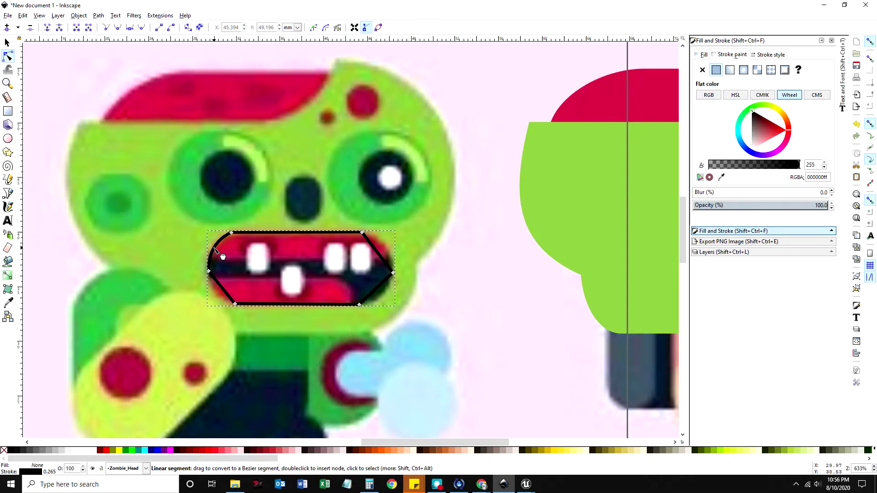
left_click_drag(231, 298, 216, 302)
left_click_drag(376, 253, 385, 246)
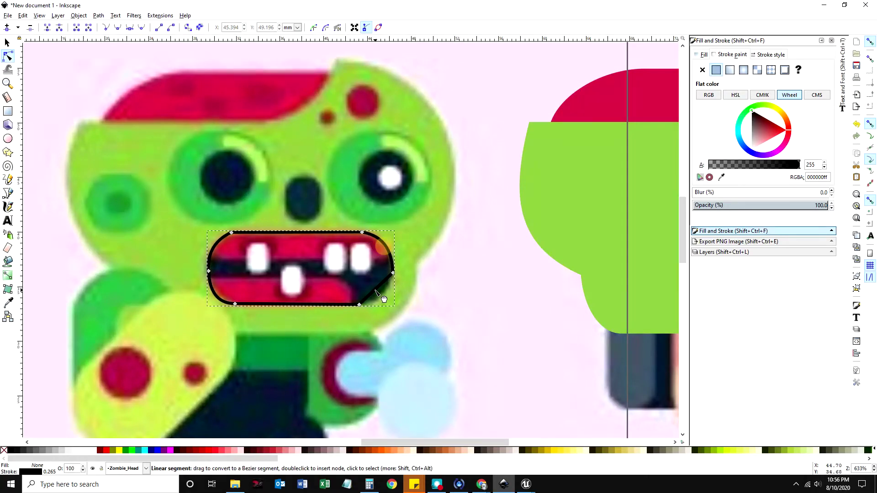
left_click_drag(379, 293, 383, 296)
left_click(394, 274)
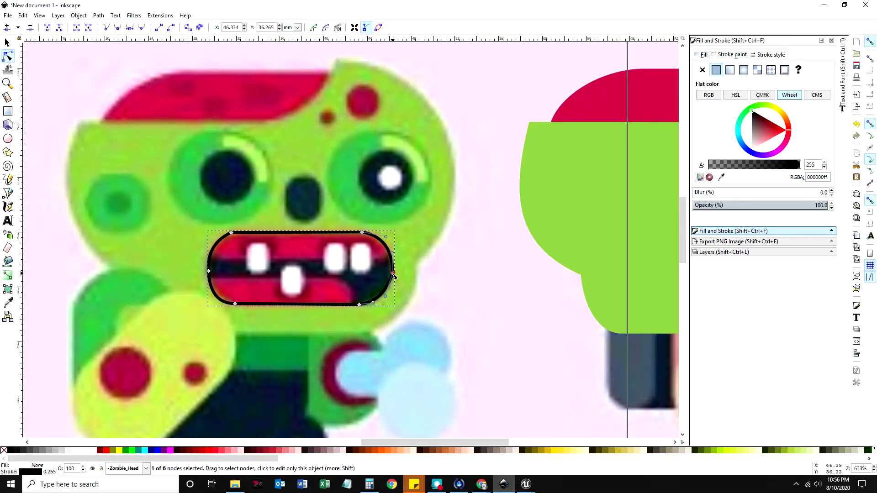
Step: Move the mouth outline to the right of the reference mouth and open its nodes for editing
left_click(7, 43)
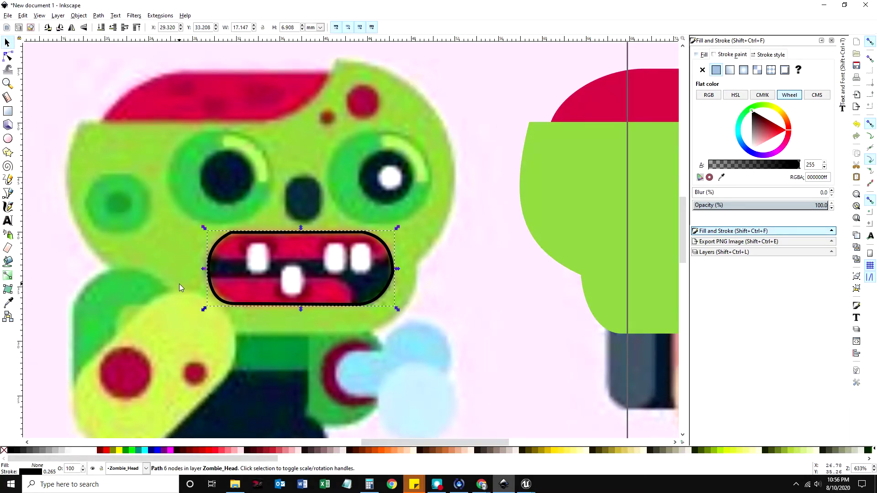
left_click_drag(270, 232, 350, 256)
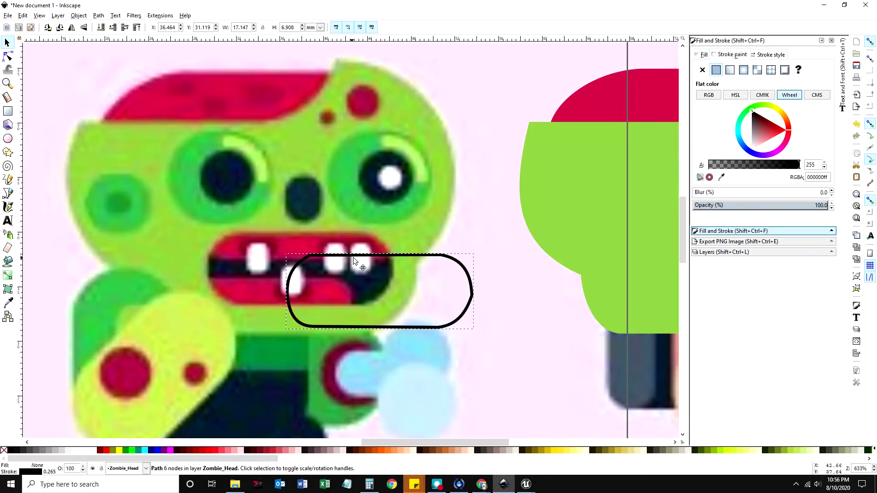
left_click(512, 309)
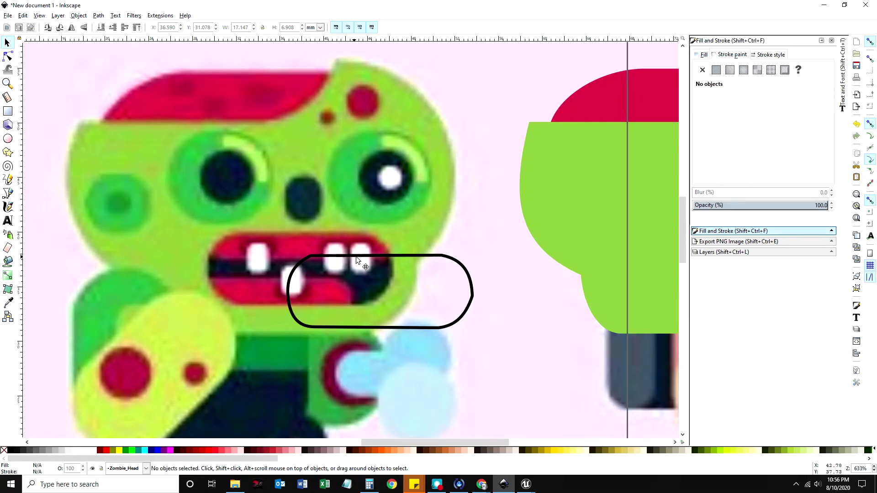
left_click_drag(350, 255, 347, 241)
double_click(457, 250)
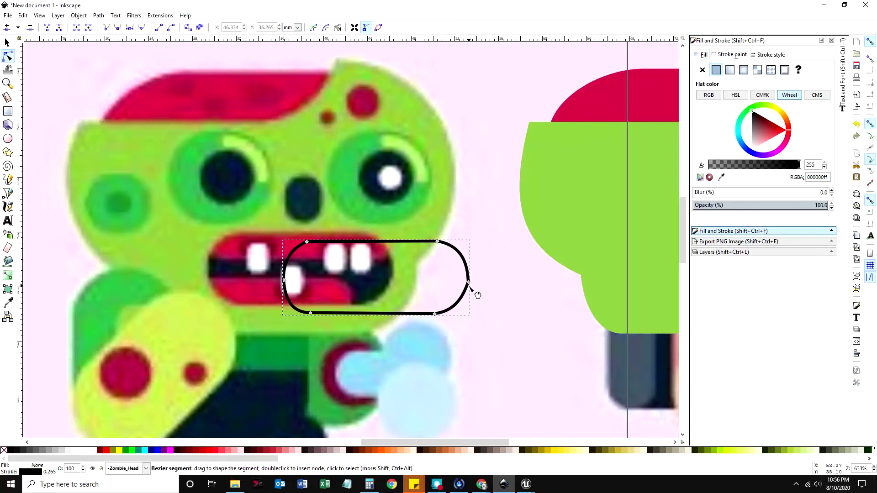
Step: Adjust the lower curve handle of the mouth outline's rightmost node so it points straight down
left_click(469, 282)
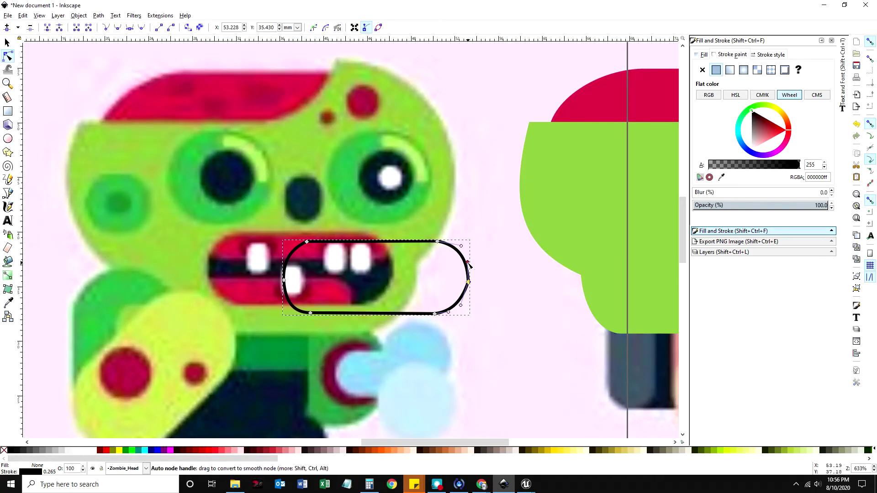
left_click_drag(461, 305, 470, 304)
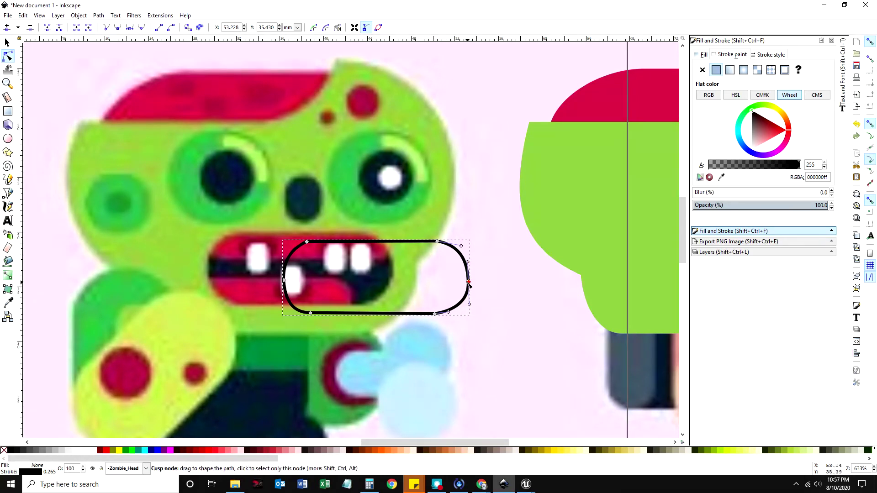
left_click(469, 283)
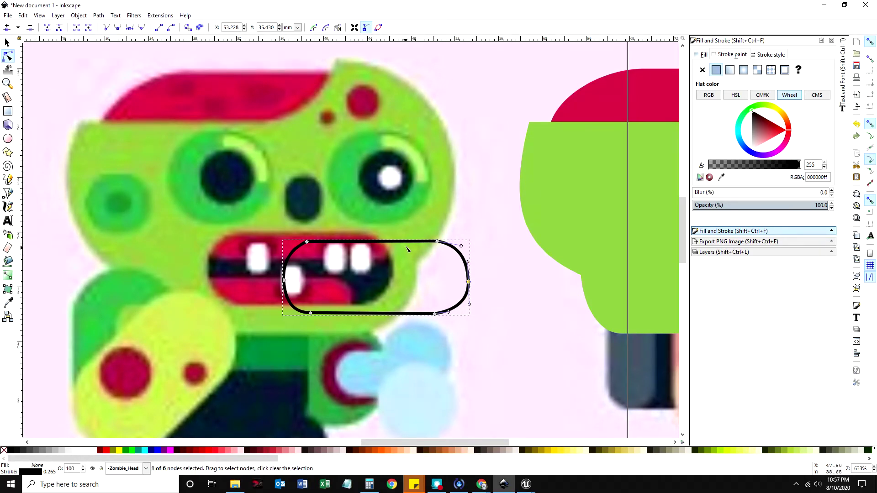
Step: Select all nodes of the mouth outline and make them symmetric
left_click(130, 28)
left_click_drag(245, 211, 500, 360)
left_click_drag(196, 186, 483, 363)
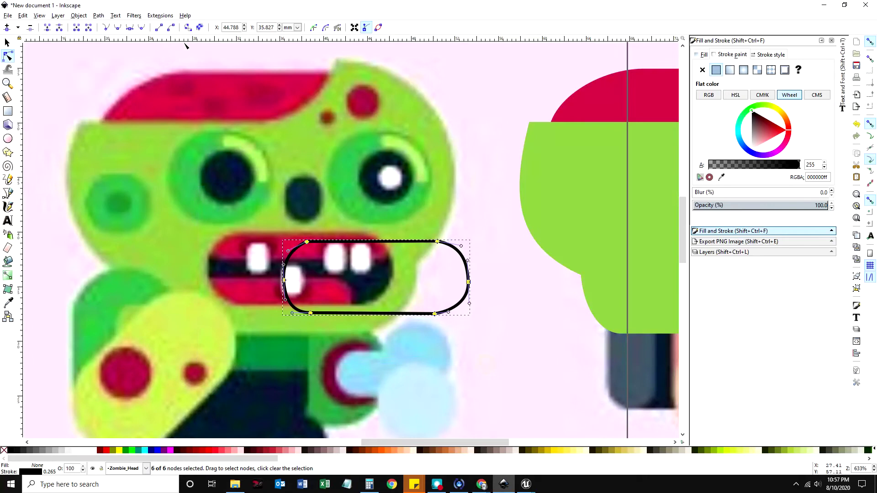
left_click(130, 28)
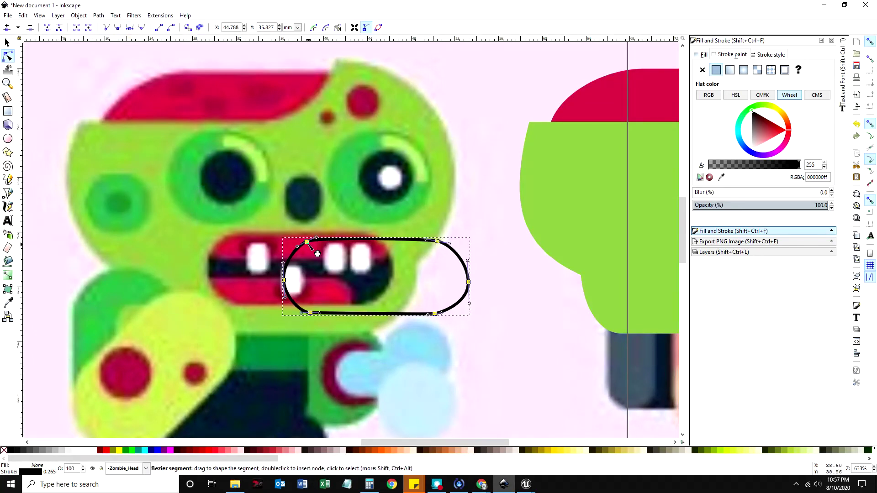
Step: Level the curve handles at the mouth outline's upper corners and lower-right corner so the long edges run straight
left_click_drag(318, 239, 325, 244)
left_click_drag(425, 239, 423, 242)
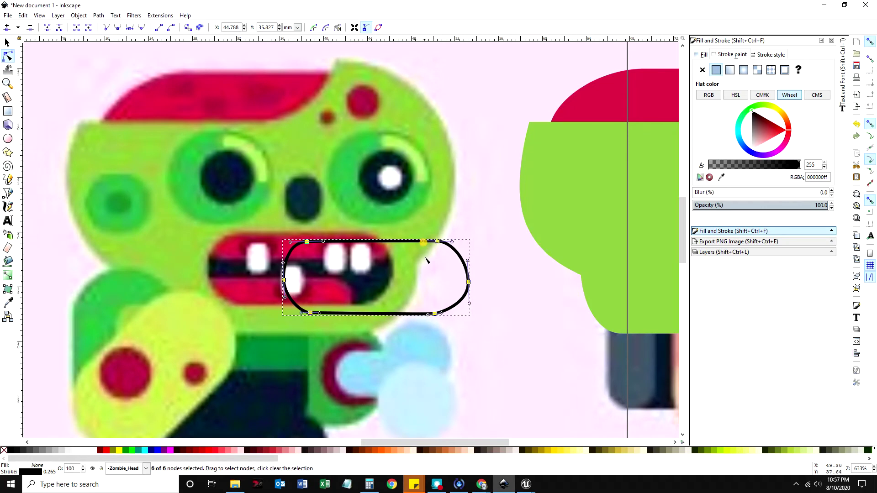
left_click_drag(442, 314, 445, 316)
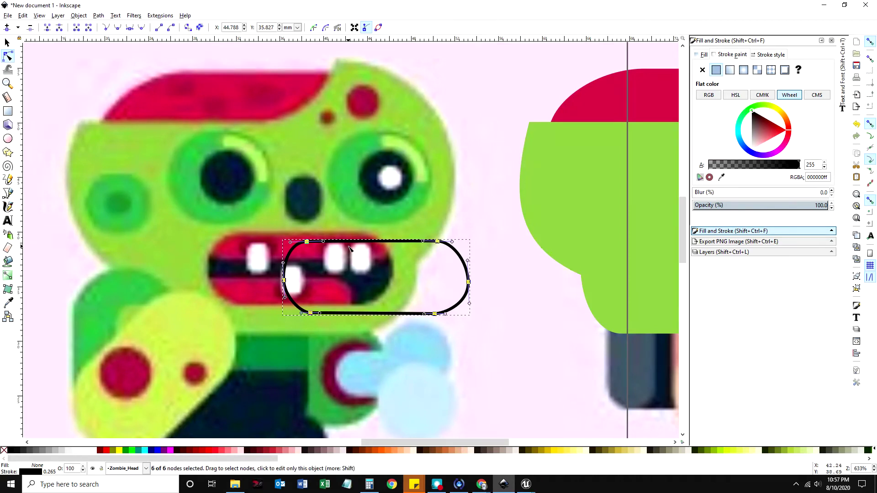
left_click_drag(291, 251, 327, 245)
key("ctrl+z")
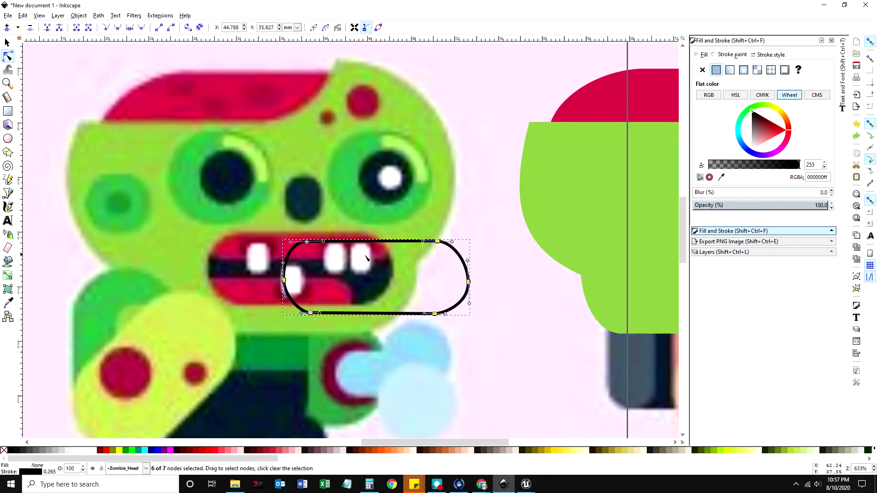
mouse_move(452, 248)
left_mouse_down()
mouse_move(427, 248)
mouse_move(438, 249)
left_mouse_up()
key("ctrl+z")
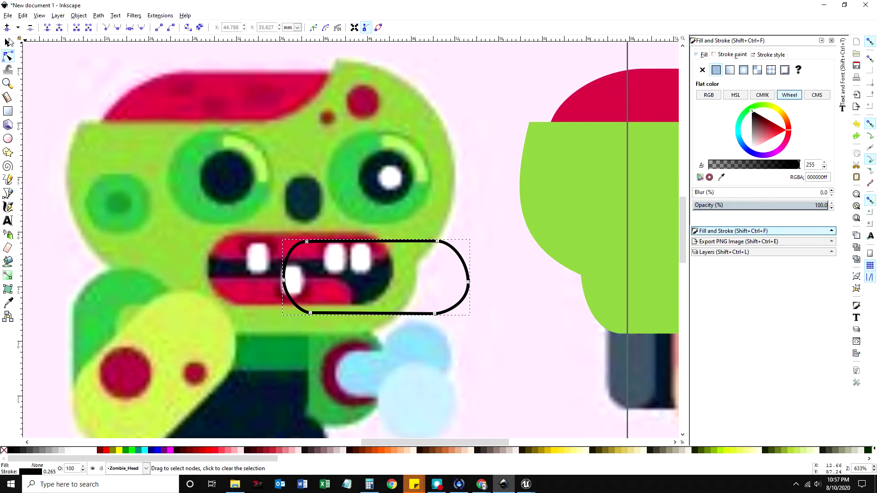
Step: Move the mouth outline aside and place guides along the reference mouth's top, middle and bottom and where its rounded ends begin
left_click(8, 42)
left_click_drag(387, 241, 534, 281)
left_click_drag(235, 39, 207, 266)
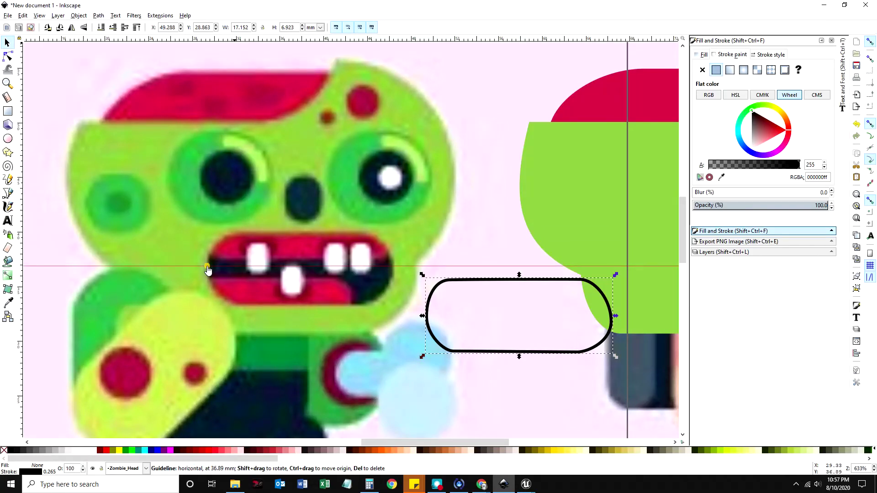
left_click_drag(78, 212, 235, 238)
left_click_drag(26, 204, 362, 232)
left_click_drag(301, 41, 363, 232)
left_click_drag(313, 40, 362, 304)
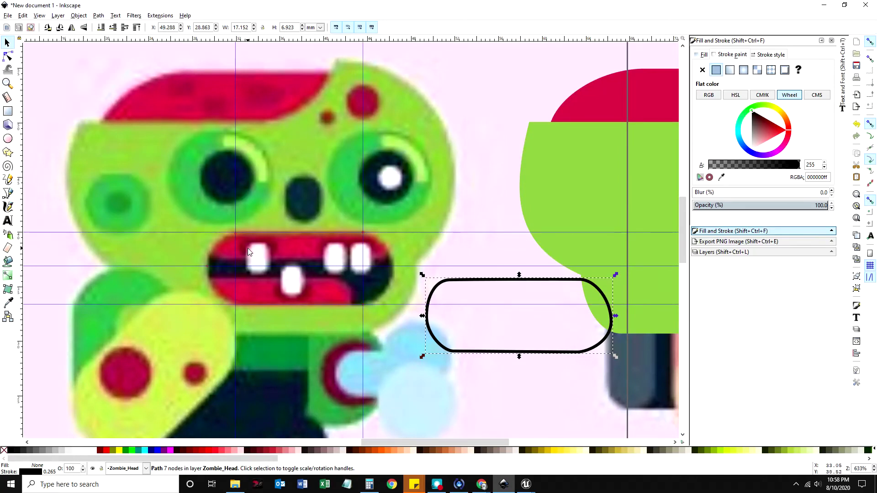
mouse_move(236, 238)
left_mouse_down()
mouse_move(234, 251)
mouse_move(237, 236)
left_mouse_up()
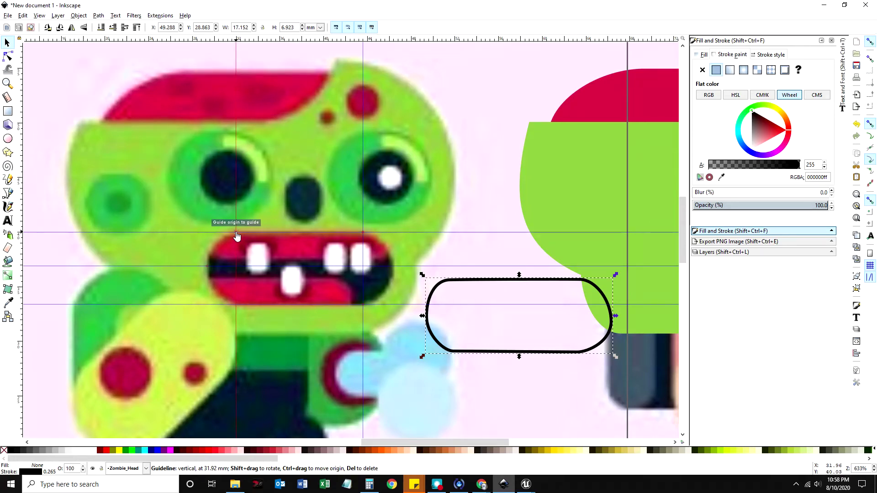
left_click_drag(236, 235, 235, 235)
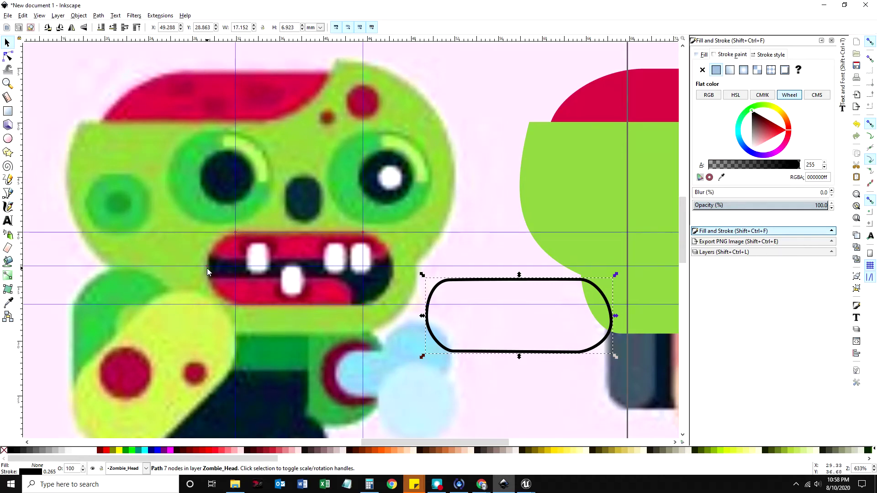
Step: Move the mouth outline back over the reference mouth and align its upper corner nodes and handles with the guides
left_click_drag(448, 283, 232, 236)
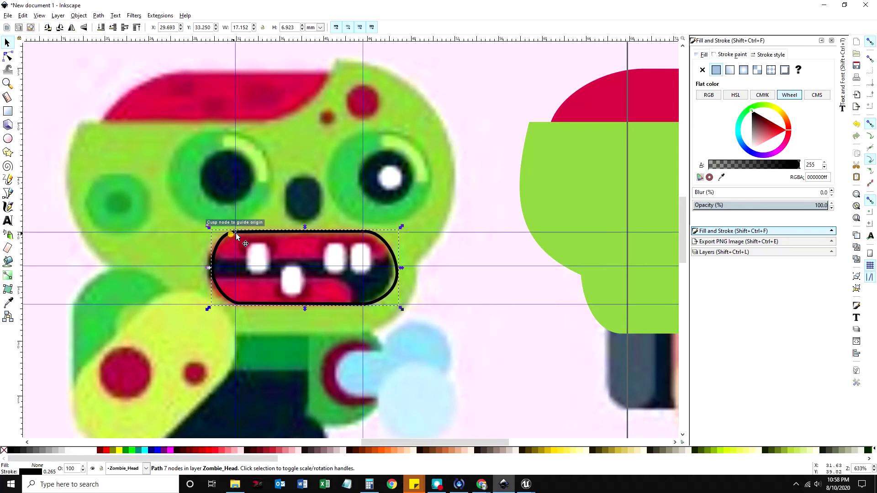
double_click(303, 232)
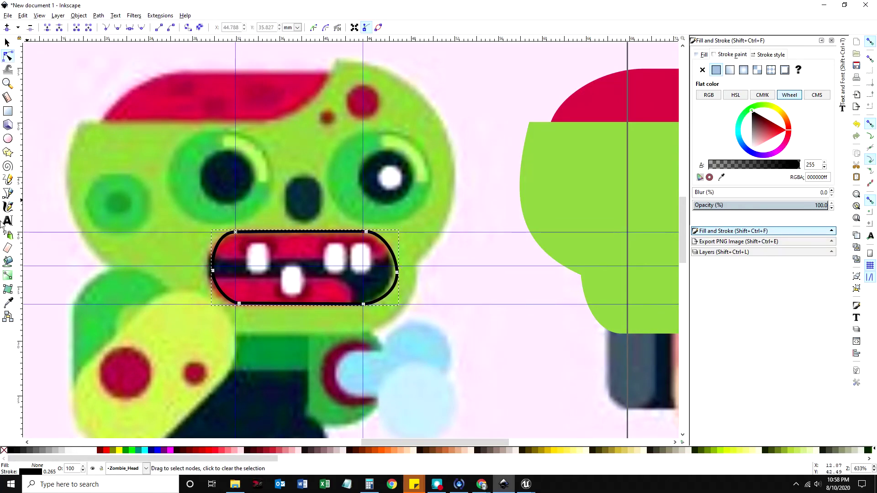
key("z")
left_click(336, 256)
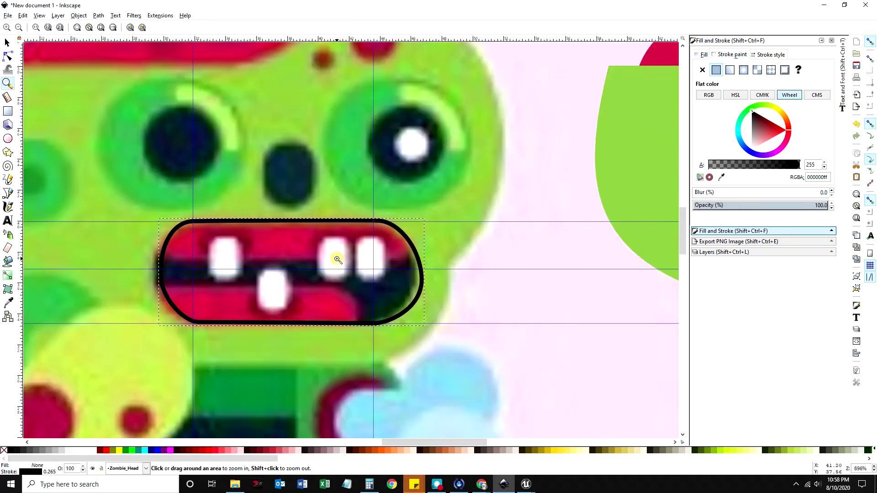
left_click(324, 284)
left_click(8, 56)
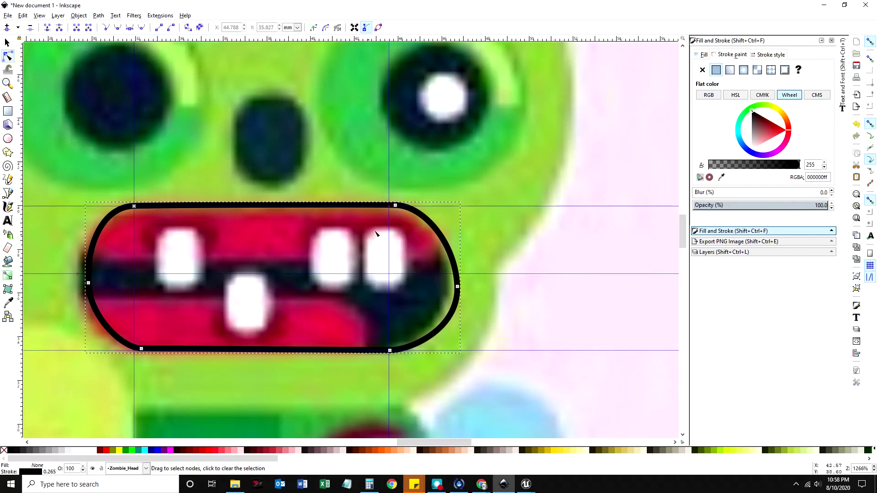
left_click_drag(397, 218, 360, 209)
left_click_drag(167, 206, 165, 206)
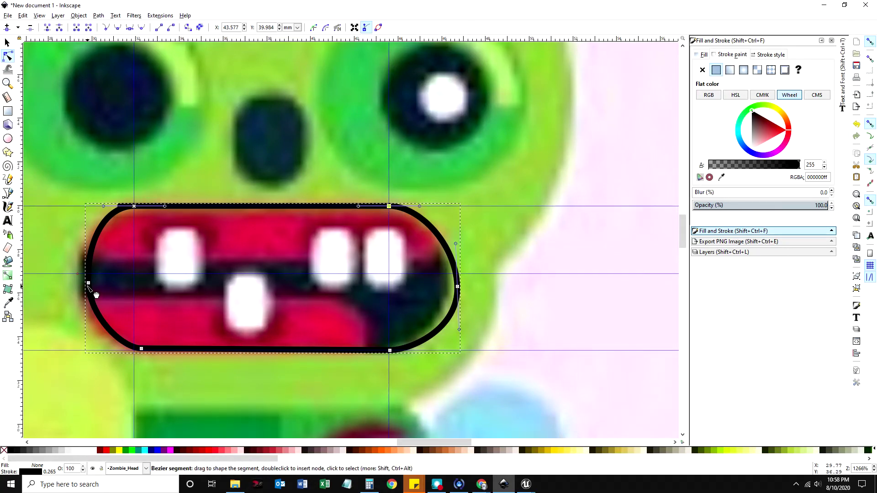
Step: Snap the outline's left end and right end nodes to the middle guide and its lower-left corner to the bottom guide intersection
left_click_drag(89, 284, 77, 274)
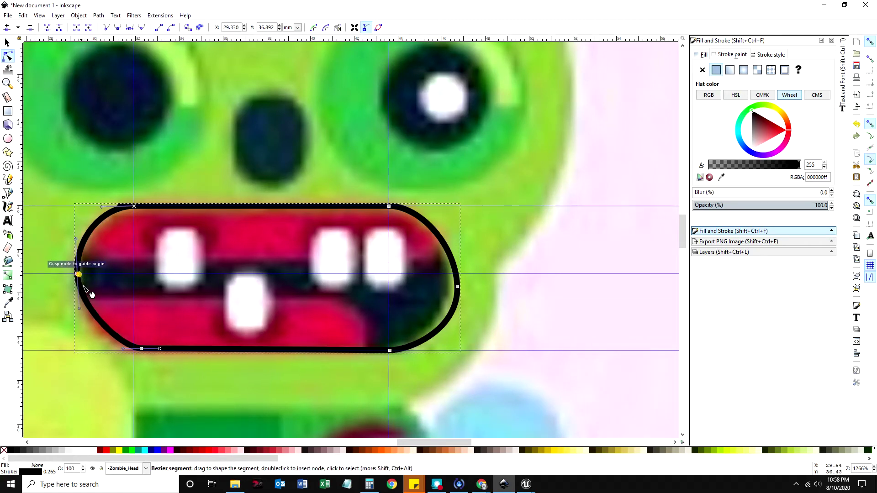
mouse_move(141, 349)
left_mouse_down()
mouse_move(134, 351)
mouse_move(157, 353)
left_mouse_up()
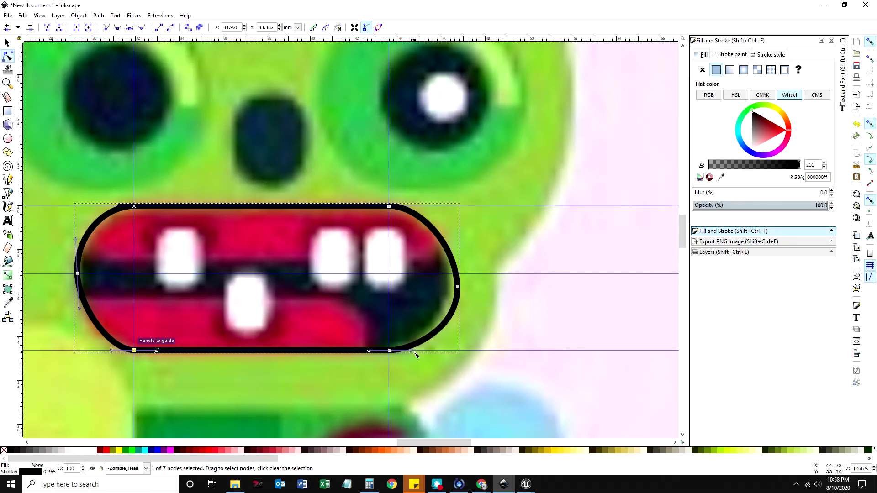
left_click_drag(458, 288, 448, 275)
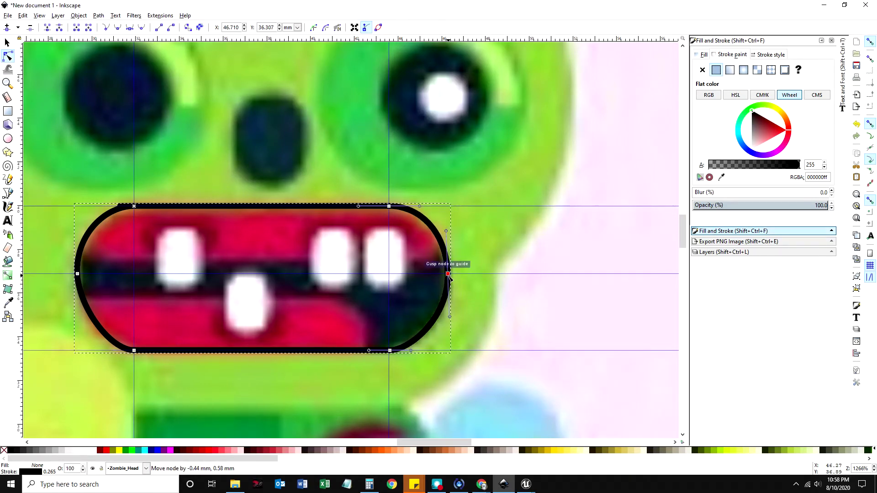
Step: Fine-tune the curve handles at the mouth outline's right end and both left corners to even out the rounding
left_click_drag(447, 231, 448, 236)
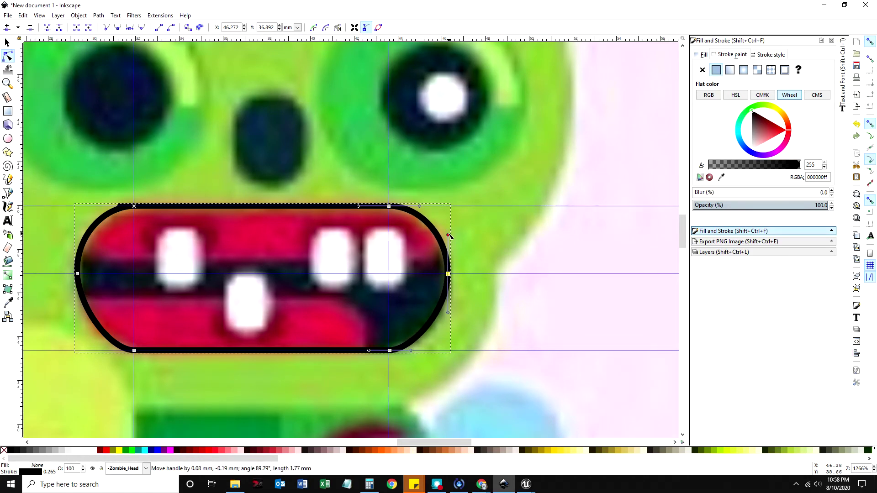
left_click(134, 206)
left_click_drag(103, 206, 107, 206)
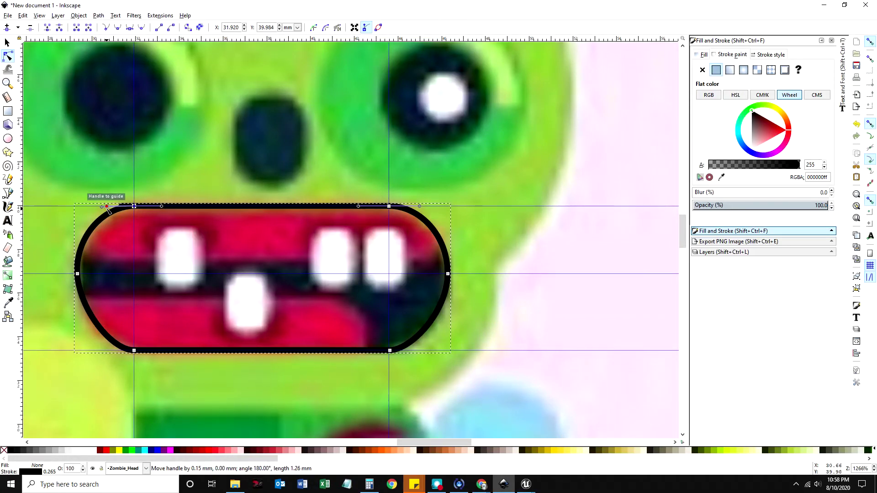
left_click(133, 350)
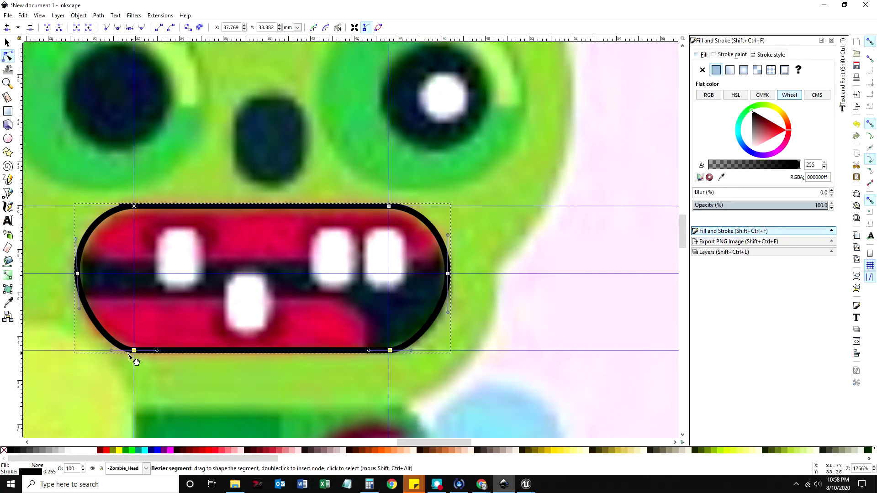
left_click_drag(110, 352, 109, 352)
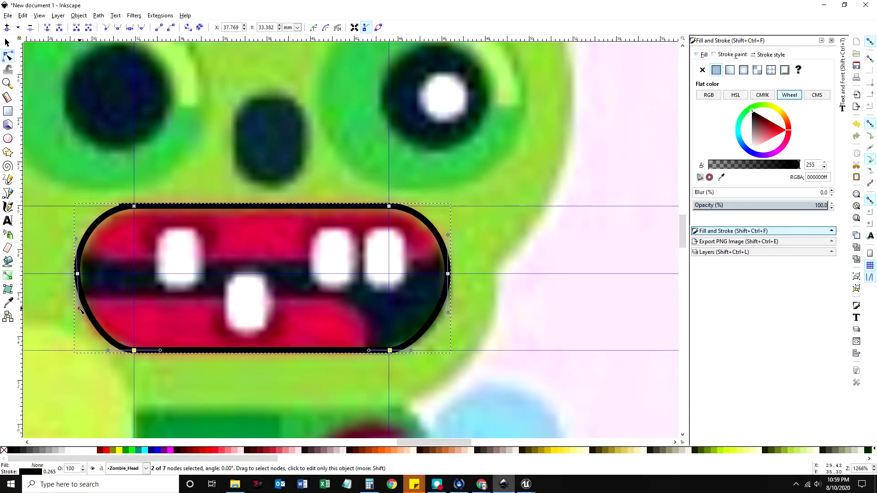
Step: Add vertical guides through the mouth outline's left and right end nodes and align their upper curve handles to them
left_click_drag(21, 234, 77, 274)
left_click_drag(77, 238, 80, 242)
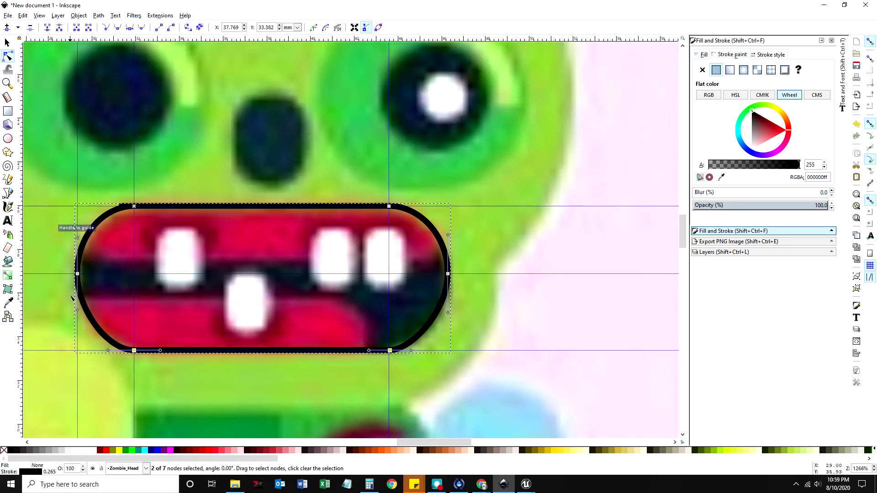
left_click_drag(20, 263, 448, 275)
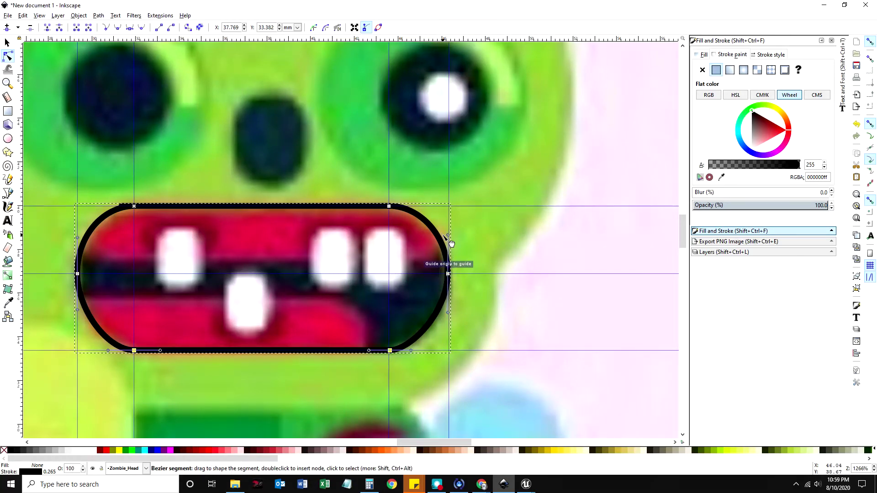
left_click_drag(448, 235, 450, 238)
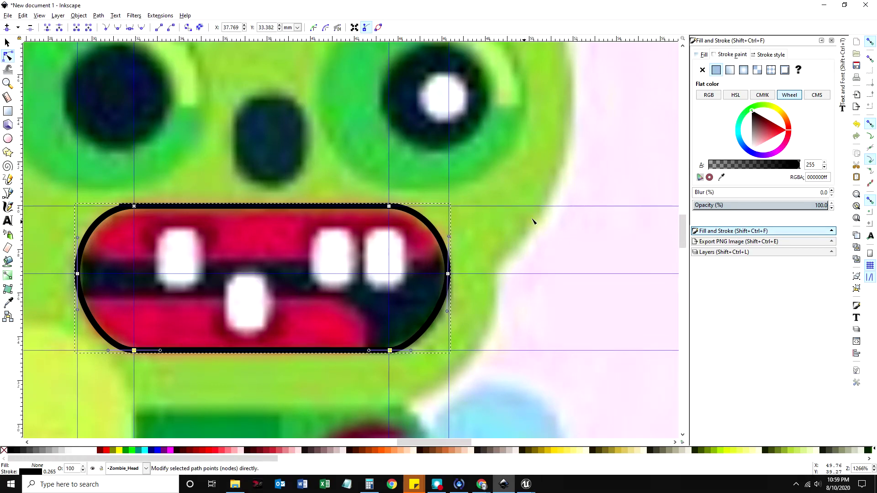
Step: Pull the overlapping extra node and its handles away from the mouth outline's upper-left corner node
left_click(608, 176)
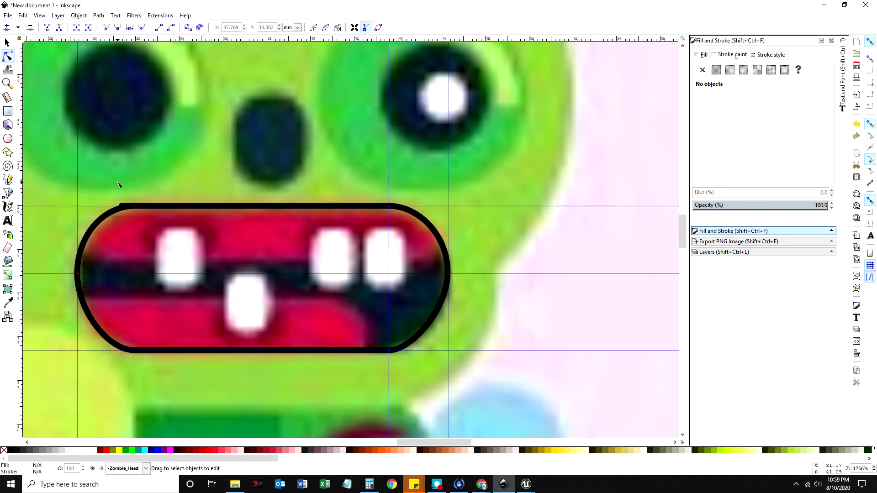
left_click(135, 208)
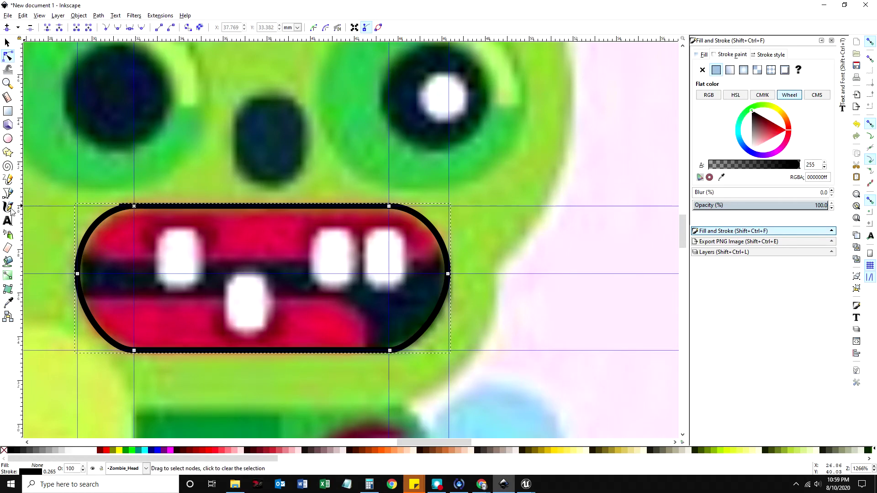
key("z")
left_click_drag(90, 169, 194, 268)
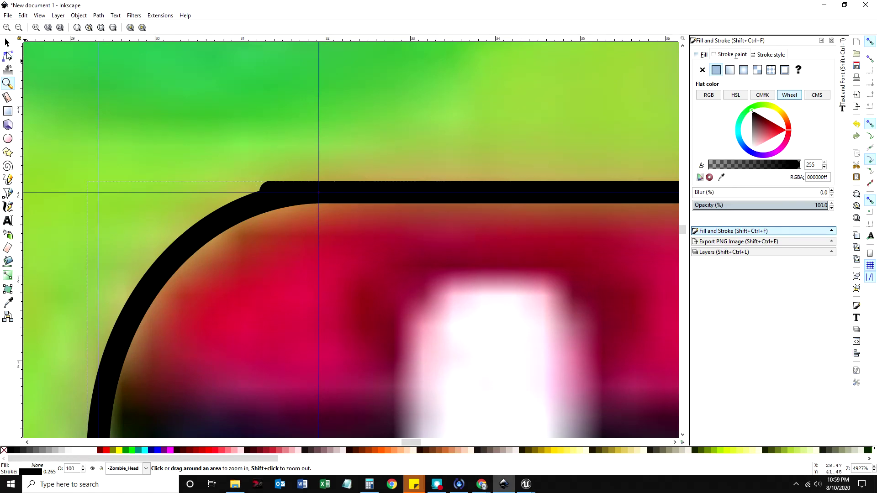
left_click(9, 56)
left_click(319, 194)
left_click_drag(191, 197, 267, 323)
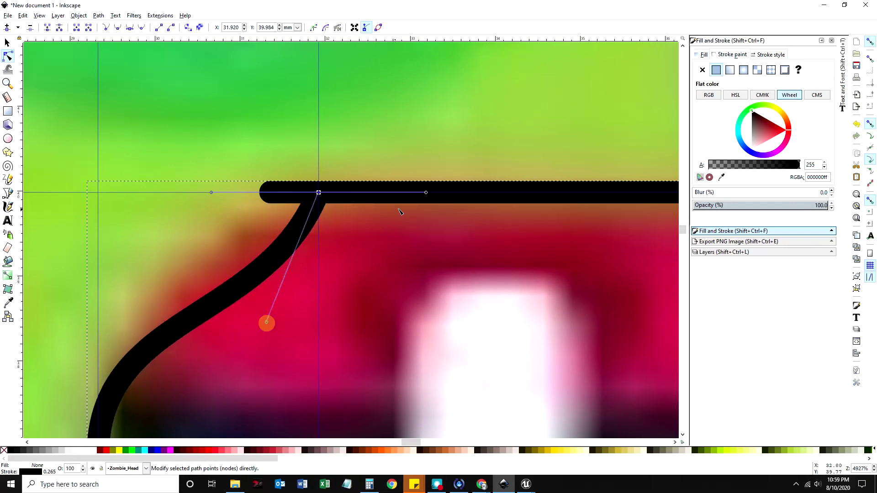
left_click_drag(426, 193, 418, 238)
mouse_move(328, 204)
left_mouse_down()
mouse_move(372, 173)
mouse_move(427, 152)
left_mouse_up()
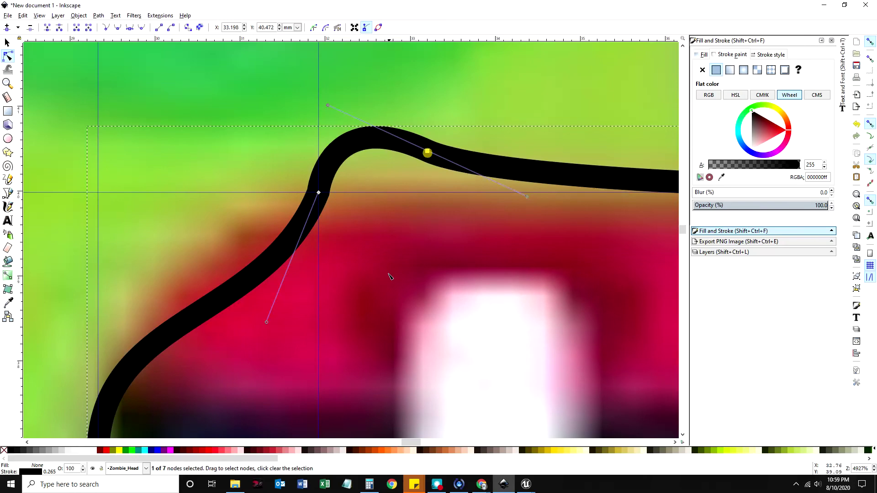
Step: Delete the stray extra node beside the mouth outline's upper-left corner
left_click(7, 83)
scroll(460, 250, "down", 5)
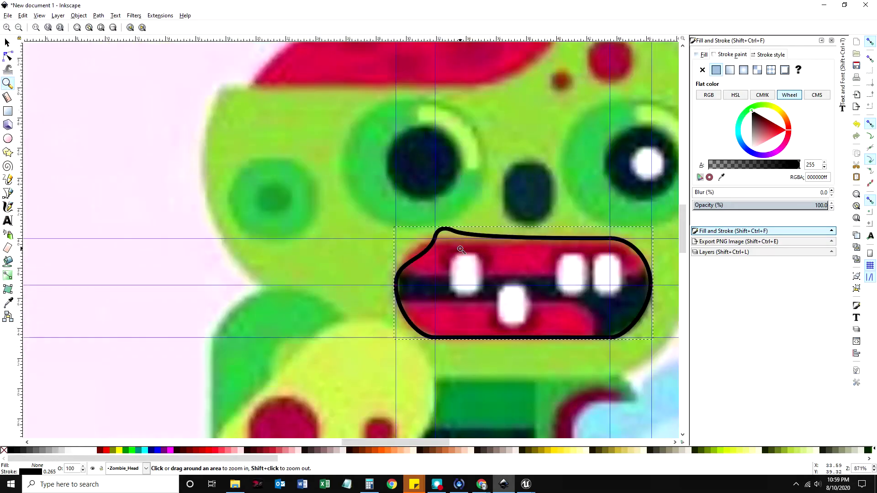
left_click(9, 57)
left_click(455, 232)
key("Delete")
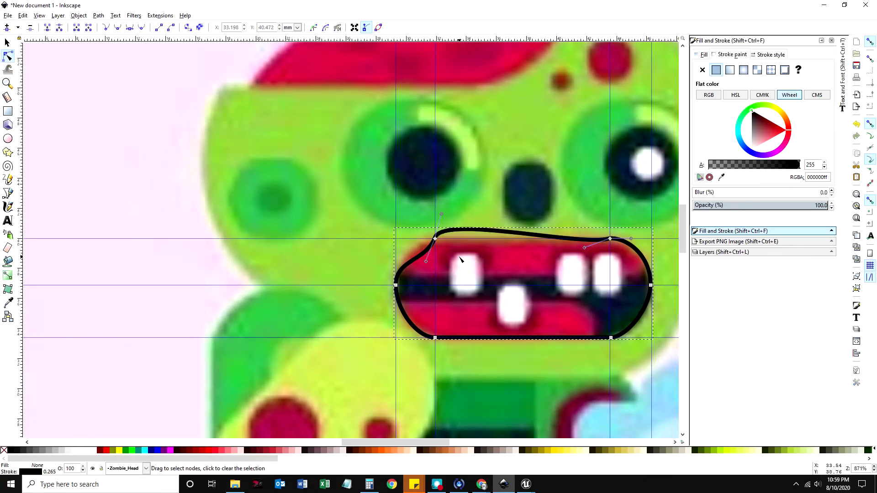
Step: Make the mouth outline's upper-left corner node symmetric and align the top edge's handles at both corners with the upper guide
left_click(435, 239)
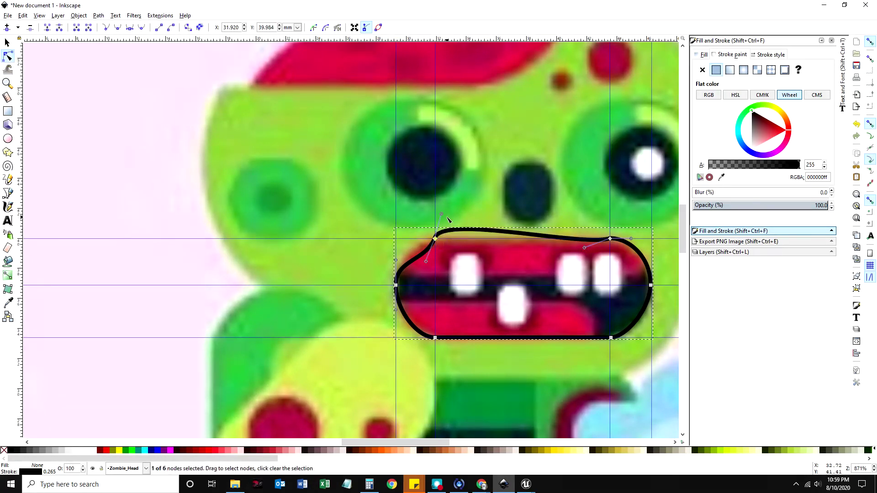
left_click_drag(442, 215, 436, 239)
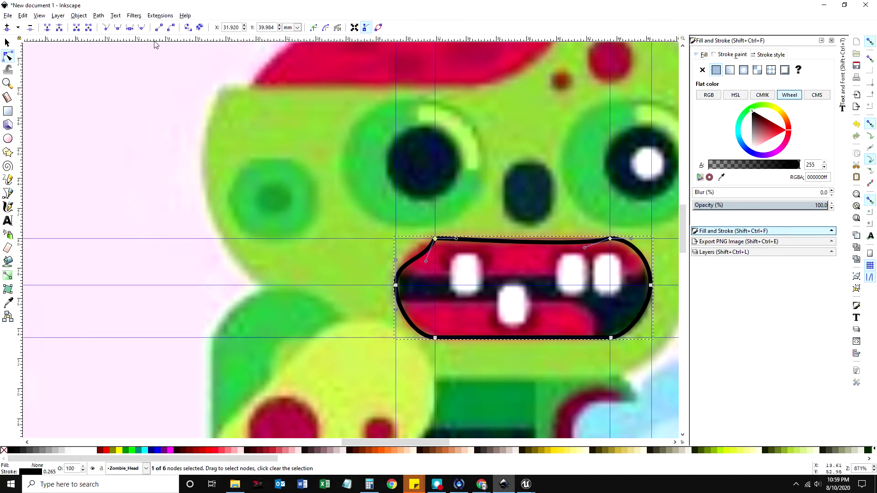
left_click(129, 29)
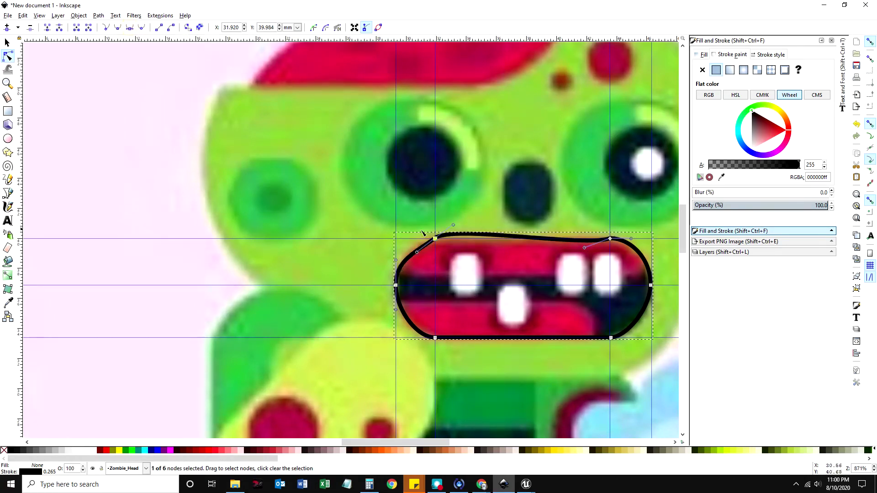
left_click_drag(455, 225, 456, 238)
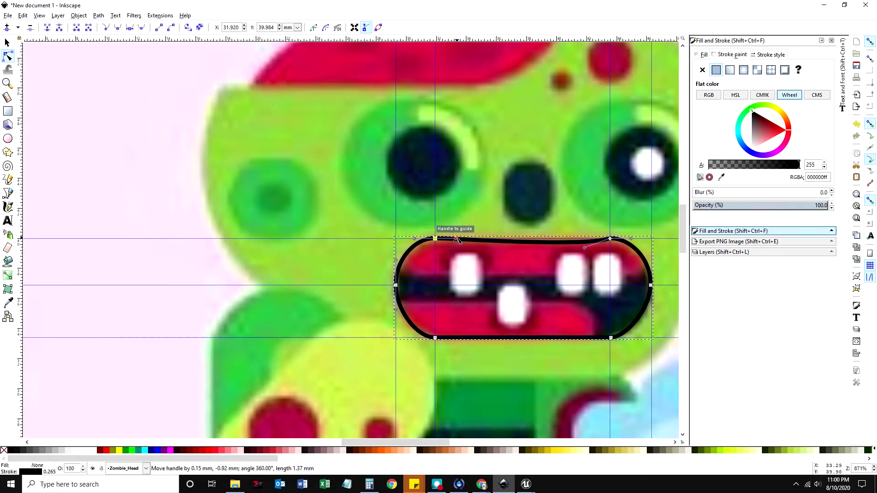
left_click_drag(586, 249, 580, 238)
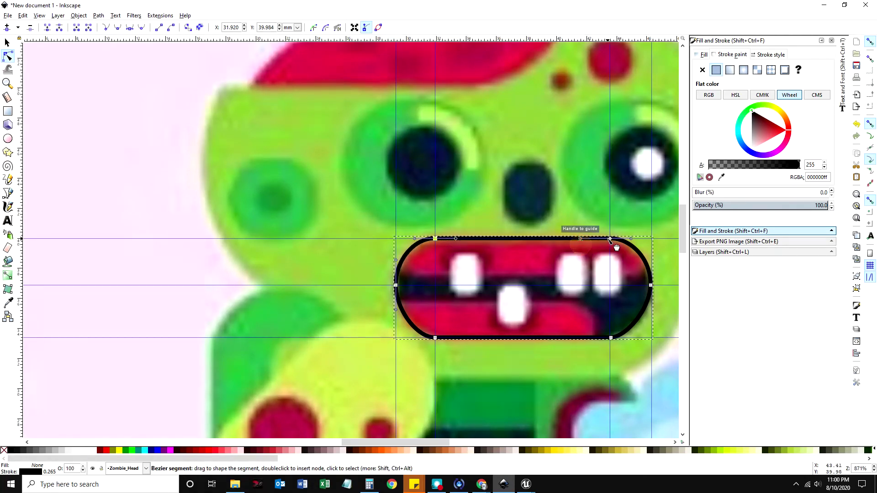
Step: Make both upper corner nodes of the mouth outline auto-smooth and snap their inner handles to the upper guide
left_click(610, 238, "shift")
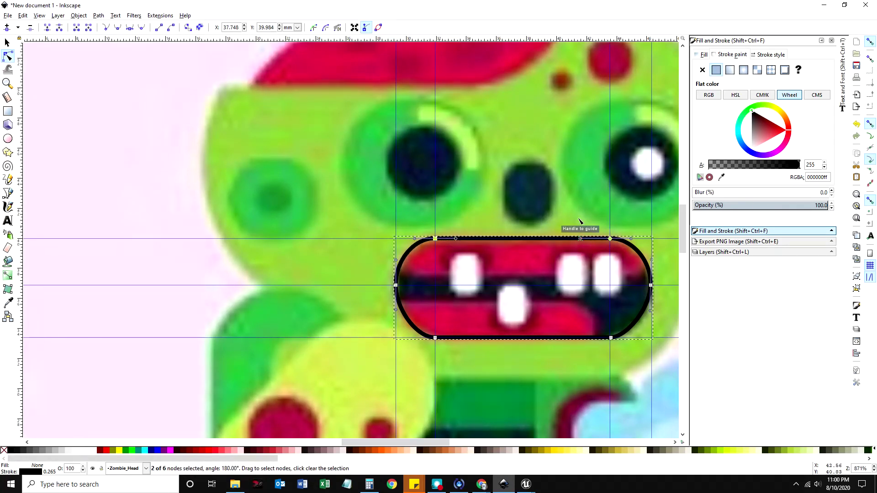
left_click(141, 28)
left_click_drag(558, 217, 560, 242)
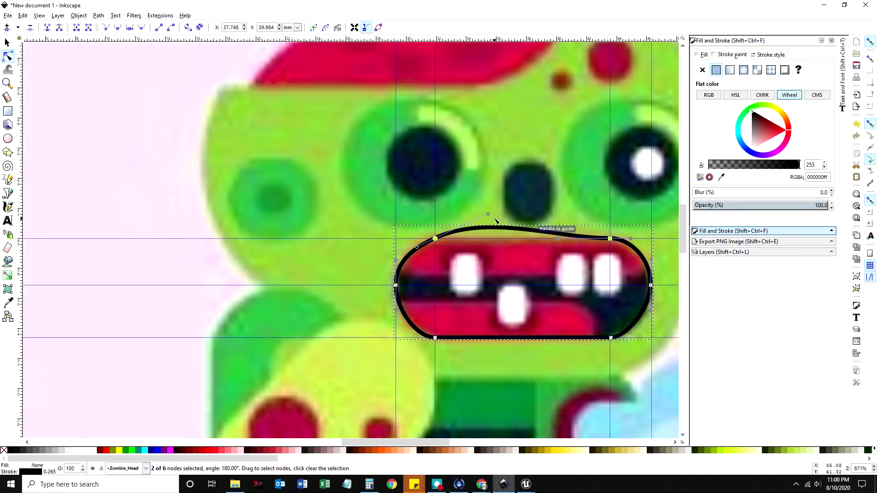
left_click_drag(488, 214, 474, 242)
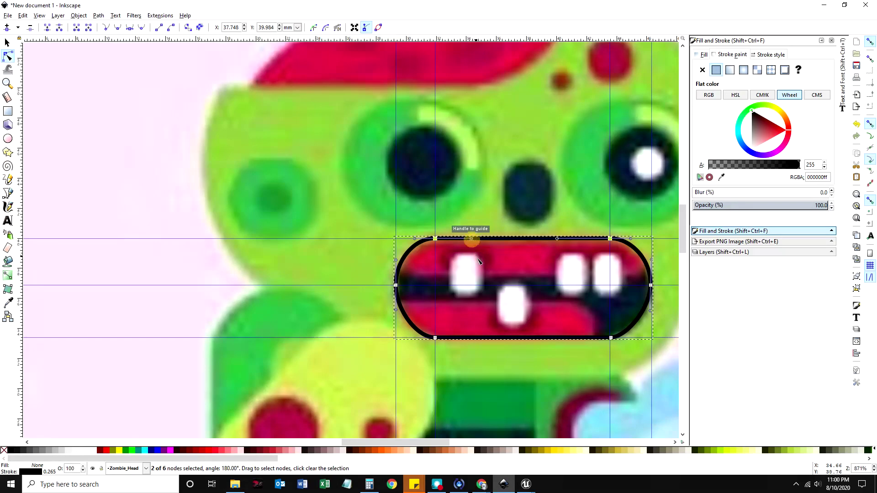
Step: Inspect the mouth outline's overall shape and its lower-right corner node against the reference
left_click(168, 263)
scroll(273, 309, "down", 2)
scroll(329, 320, "up", 3)
key("space")
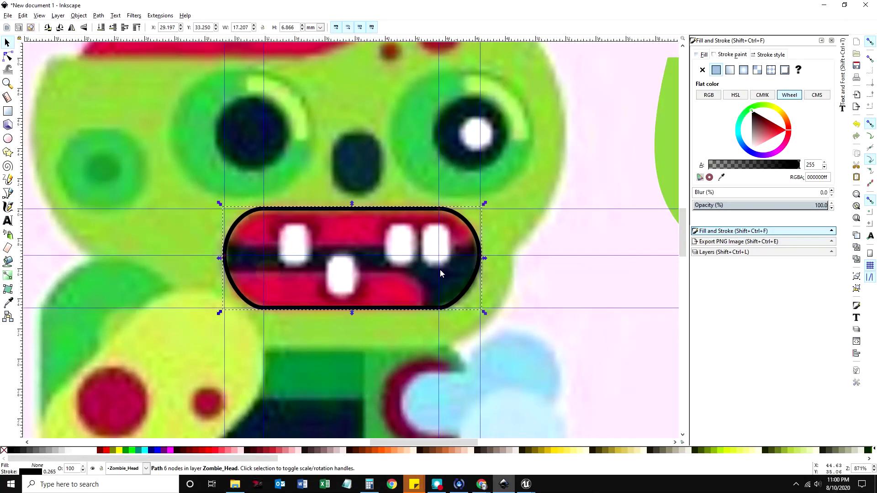
key("n")
left_click(440, 309)
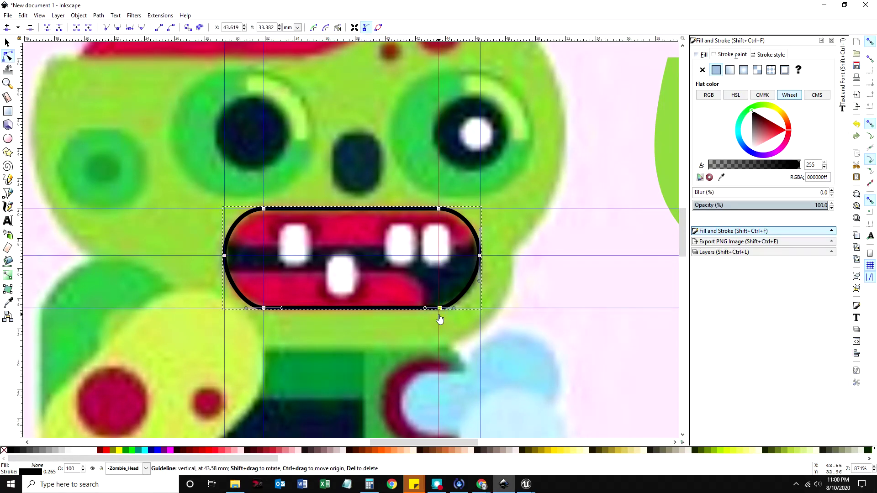
left_click(566, 332)
scroll(556, 359, "down", 3)
scroll(556, 359, "up", 3)
left_click(7, 42)
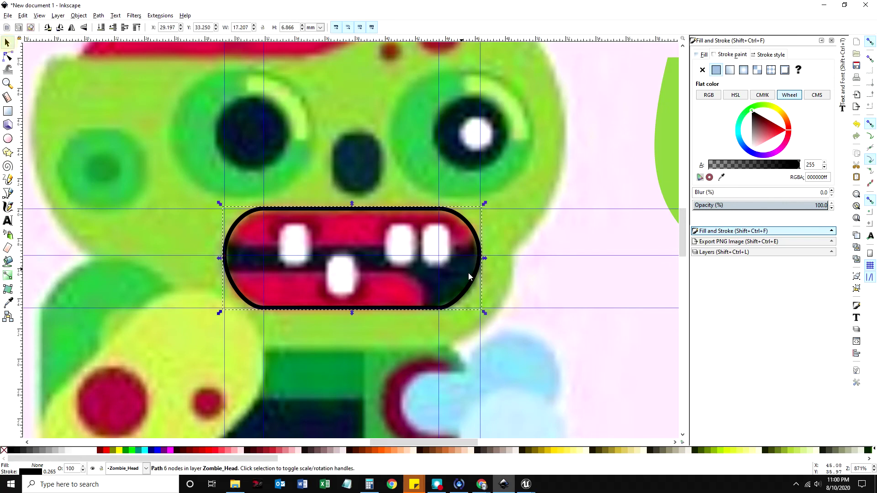
left_click(550, 330)
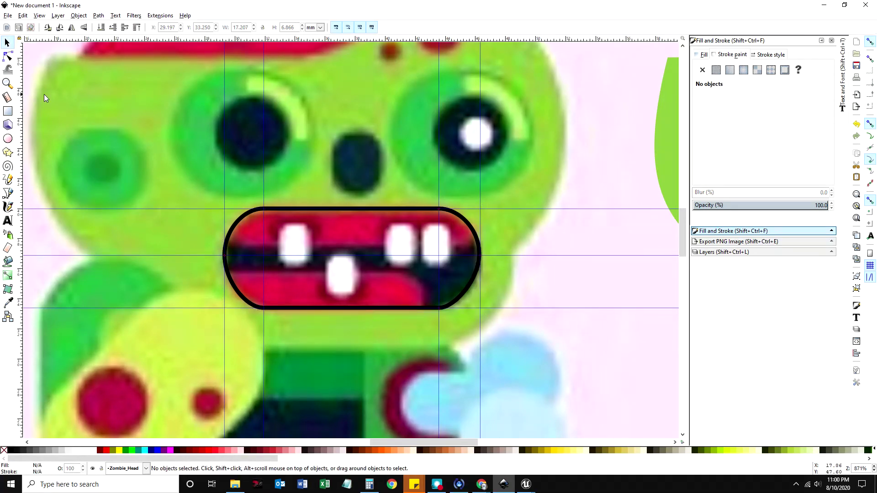
Step: Fill the mouth shape with the flat dark green 596b41ff
left_click(8, 84)
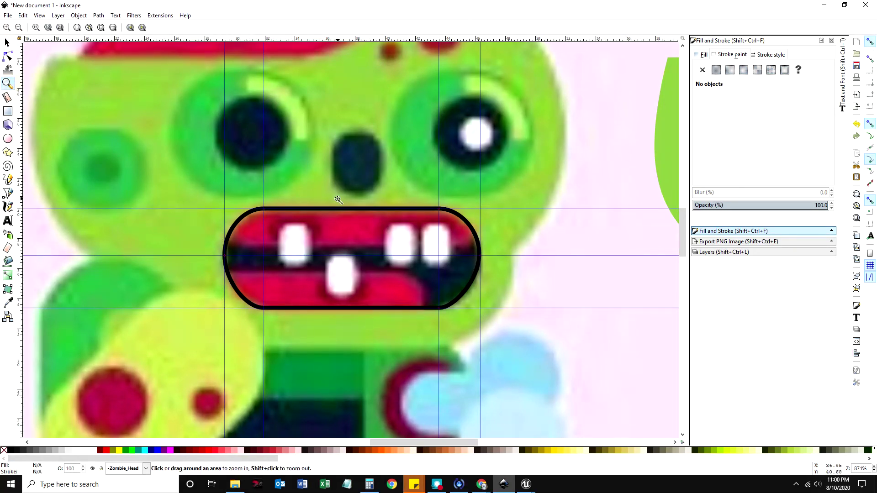
left_click(356, 243, "shift")
left_click(356, 243, "shift")
left_click(357, 243, "shift")
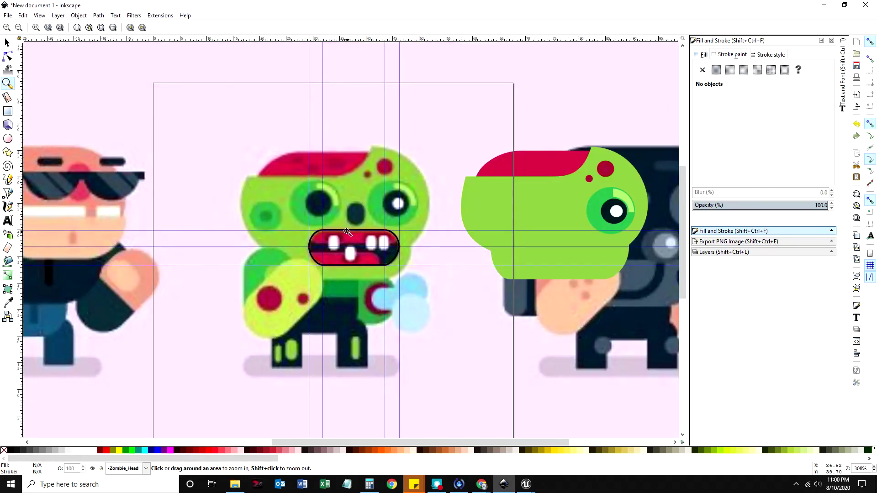
left_click(7, 43)
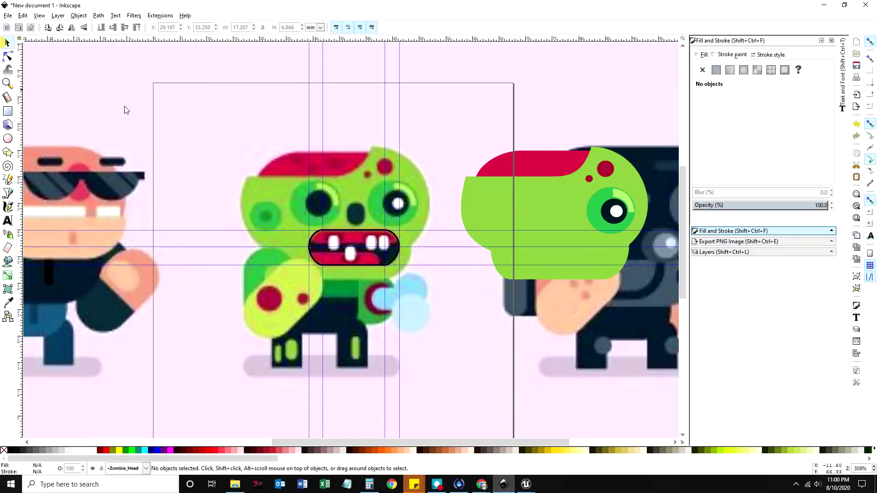
left_click(355, 238)
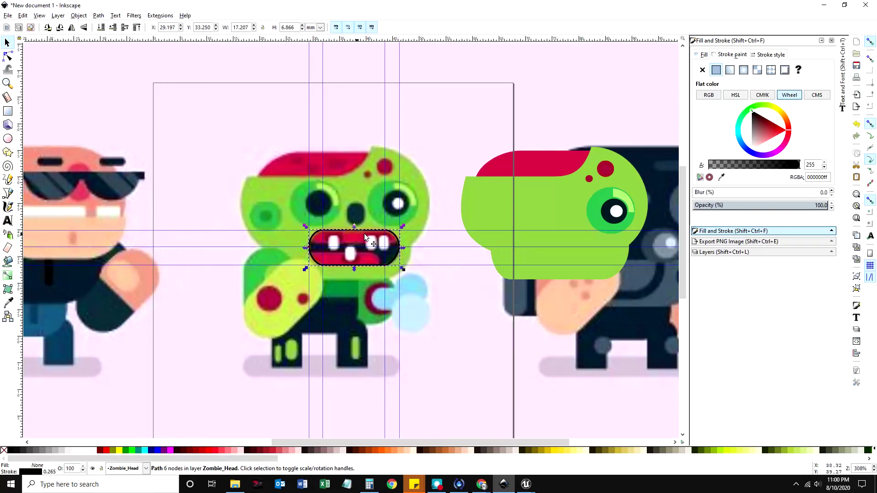
left_click(702, 54)
left_click(717, 69)
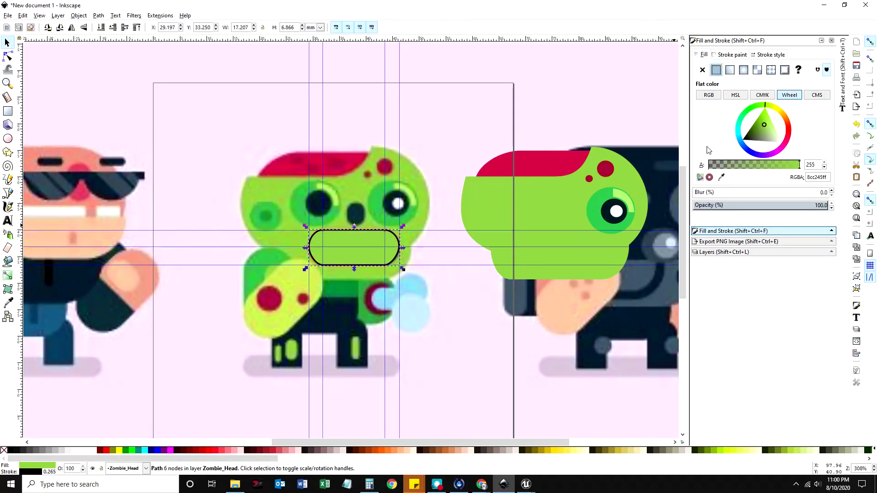
left_click(757, 135)
left_click_drag(757, 136, 757, 135)
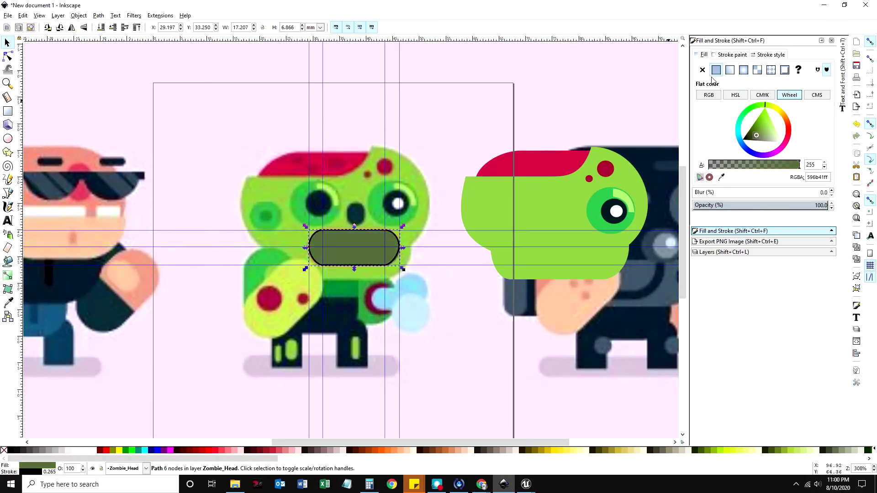
Step: Remove the stroke paint from the mouth shape
left_click(725, 54)
left_click(703, 70)
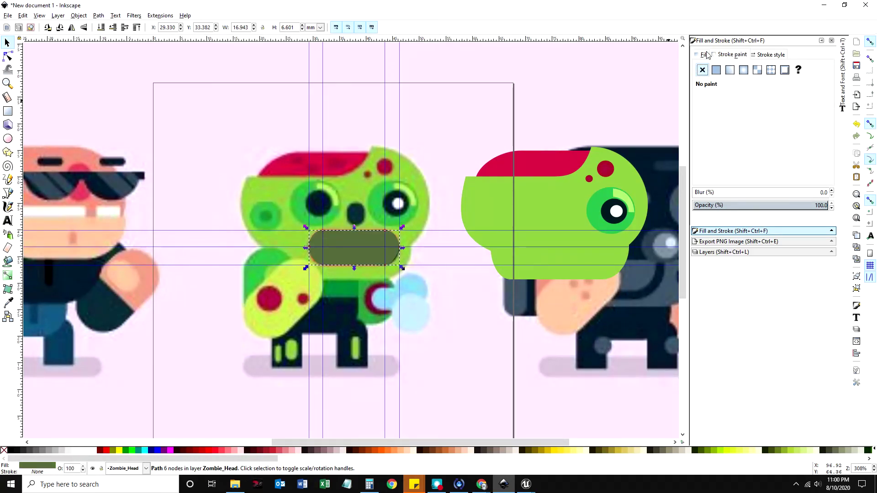
left_click(703, 55)
Step: Move all the redrawn head shapes back over the reference zombie's head so that they line up with it
left_click_drag(451, 126, 638, 305)
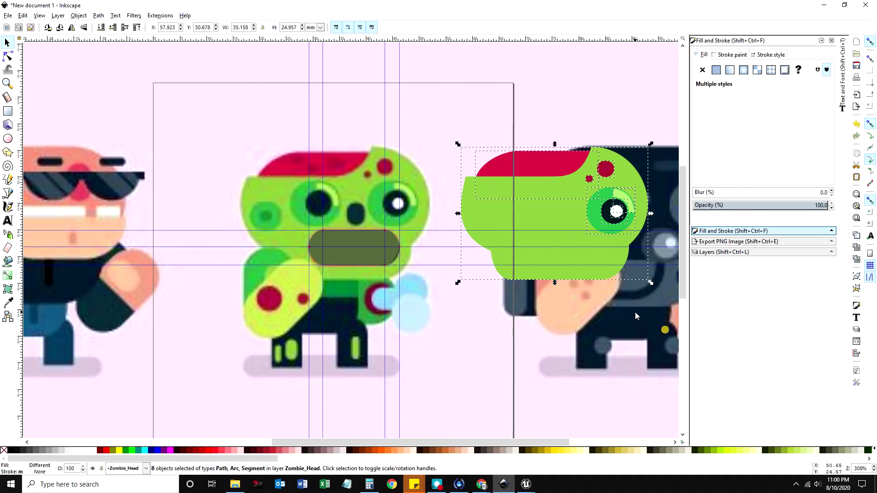
left_click_drag(555, 214, 337, 214)
key("Left")
key("Left")
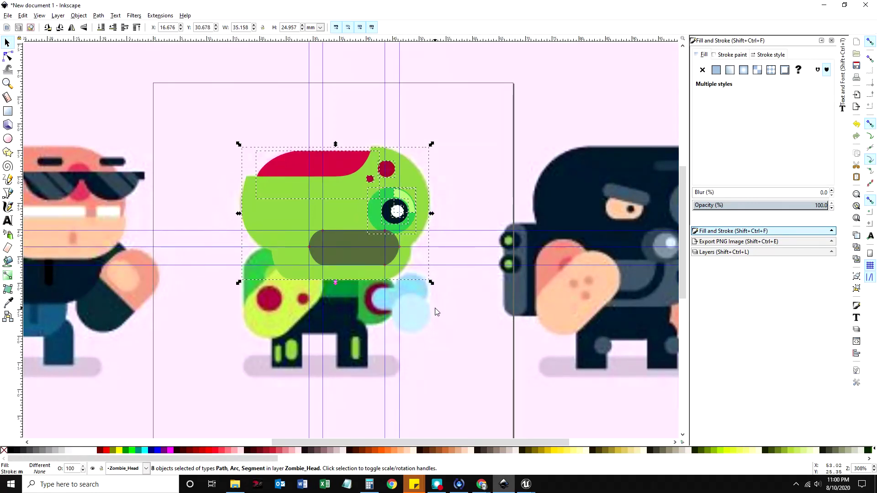
left_click(460, 216)
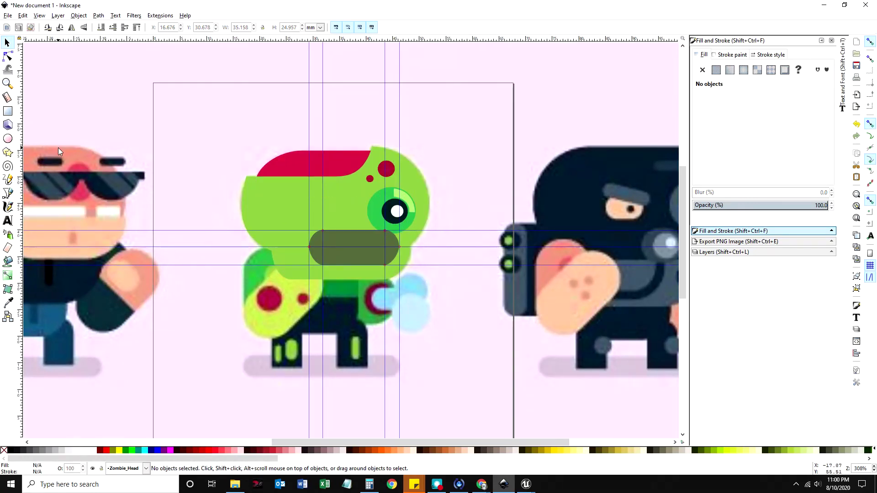
Step: Move the eye's four shapes slightly up and to the right so the eye clears the mouth
left_click(7, 83)
left_click_drag(310, 182, 458, 307)
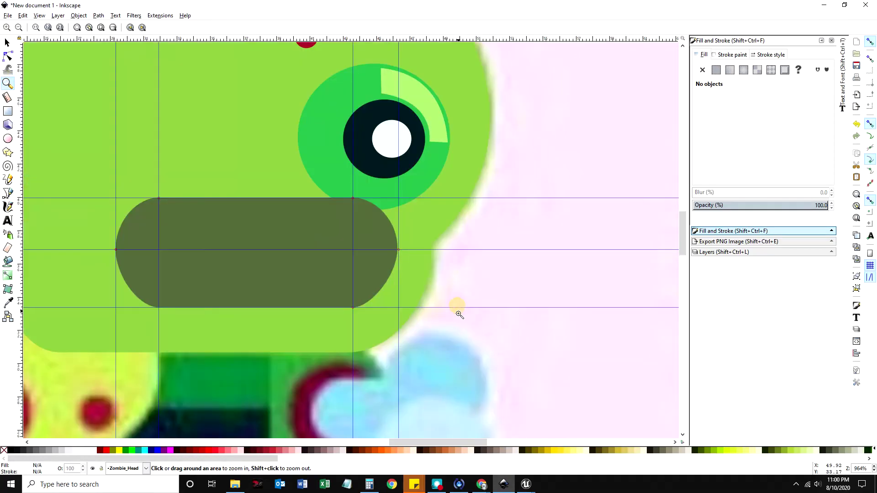
scroll(401, 185, "up", 8)
key("s")
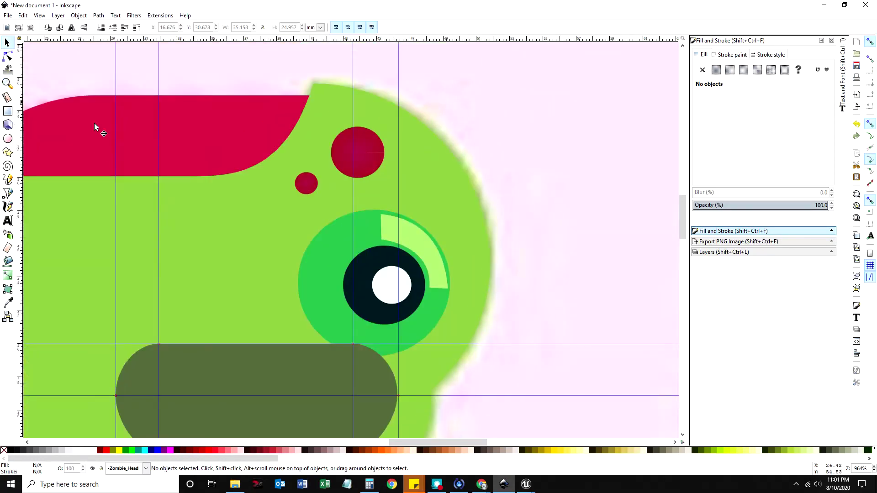
mouse_move(587, 213)
left_mouse_down()
mouse_move(332, 231)
mouse_move(247, 335)
left_mouse_up()
left_click(315, 281, "shift")
left_click_drag(313, 291, 318, 270)
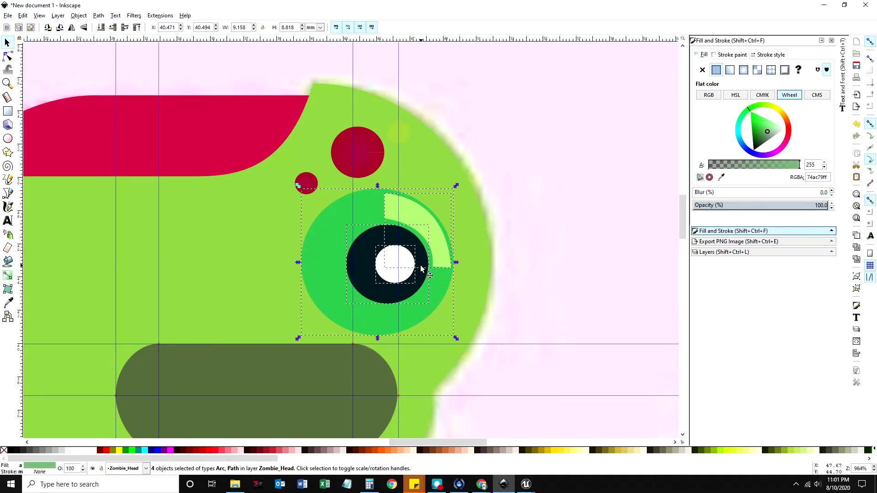
Step: Cut the mouth shape out of the green head shape with a Difference operation, using the head and mouth as the two paths
left_click(192, 334)
scroll(192, 333, "down", 4)
scroll(305, 169, "up", 6)
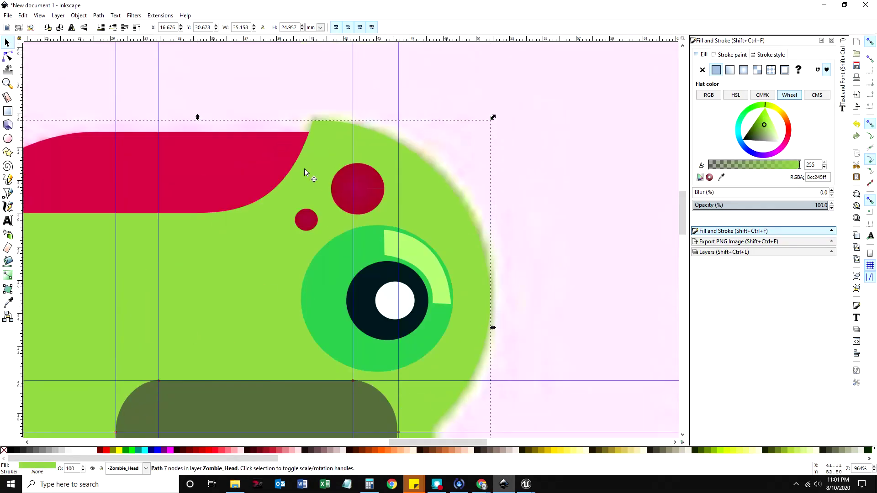
scroll(255, 315, "down", 5)
left_click_drag(256, 317, 390, 270)
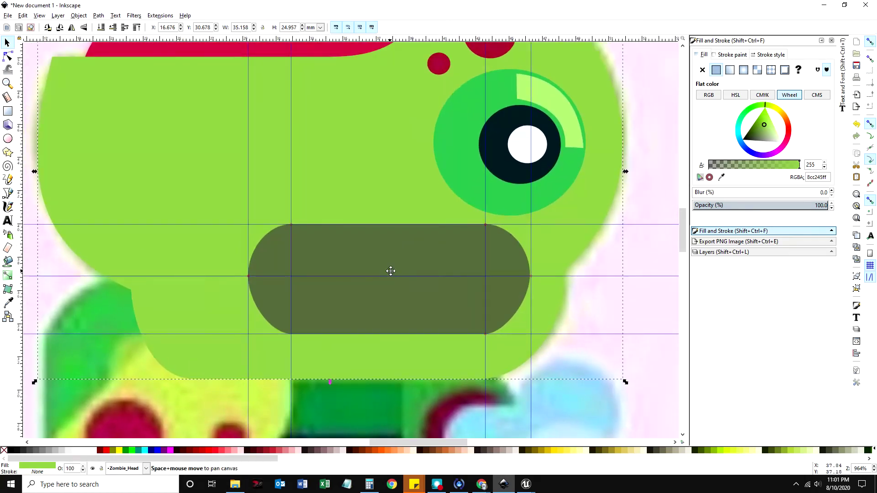
left_click(332, 255, "shift")
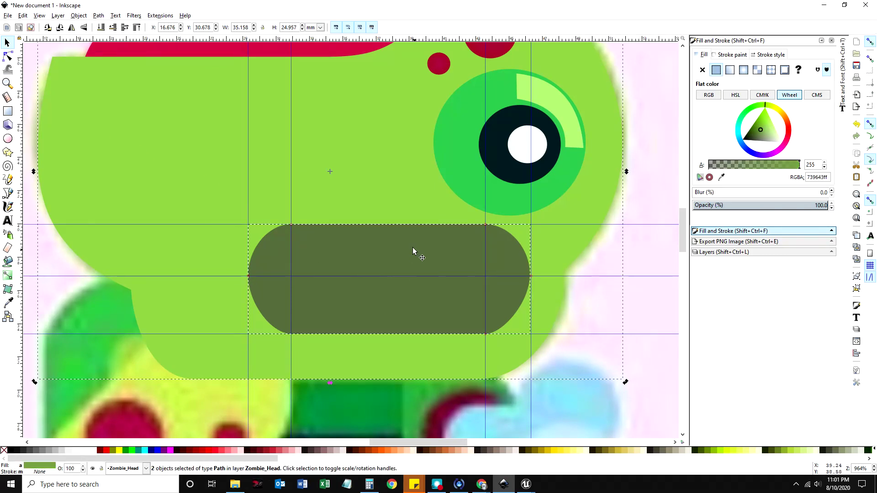
left_click(98, 15)
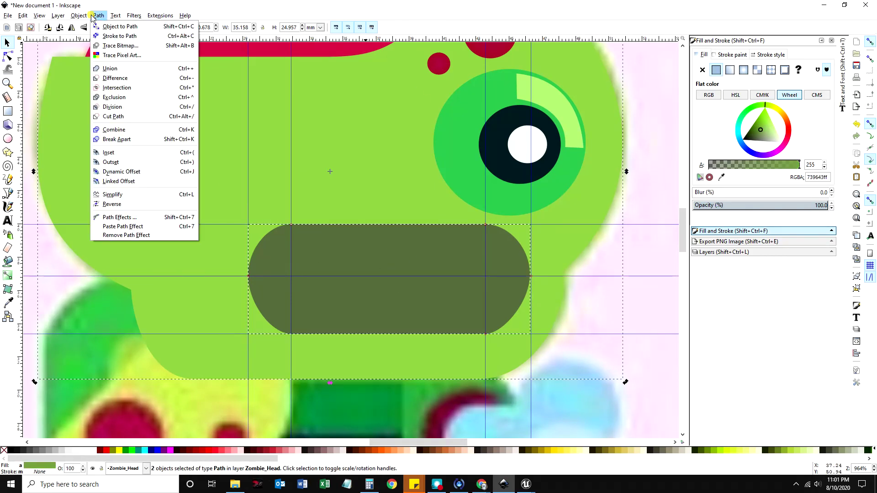
left_click(115, 78)
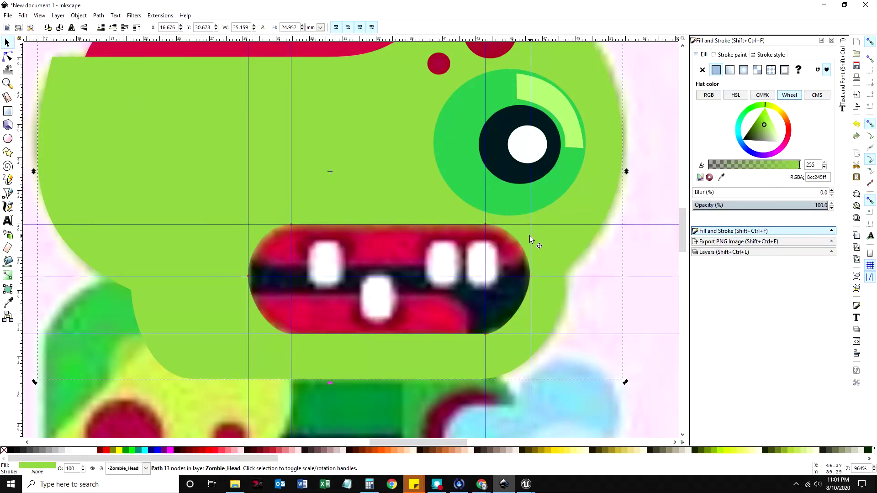
Step: Move all the redrawn head shapes together off the reference zombie, up and to the right over the dark character, and deselect them
scroll(464, 286, "down", 1)
scroll(198, 184, "up", 2)
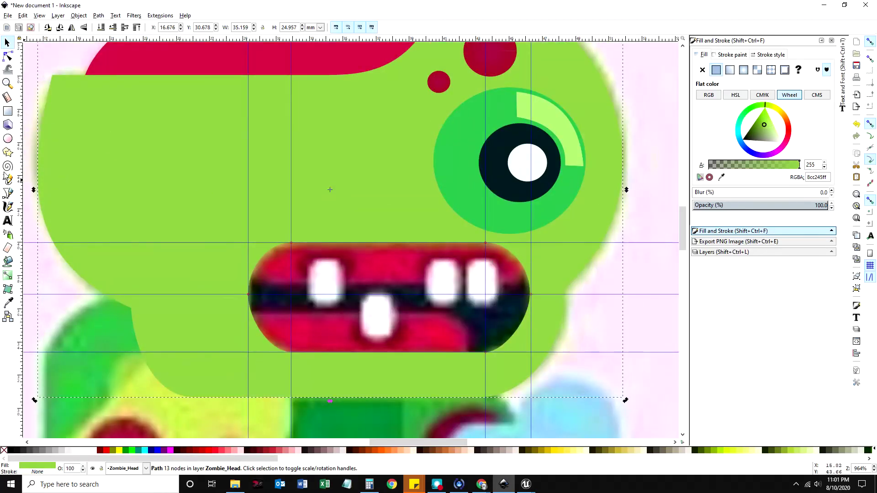
key("z")
left_click(308, 181, "shift")
left_click(308, 182, "shift")
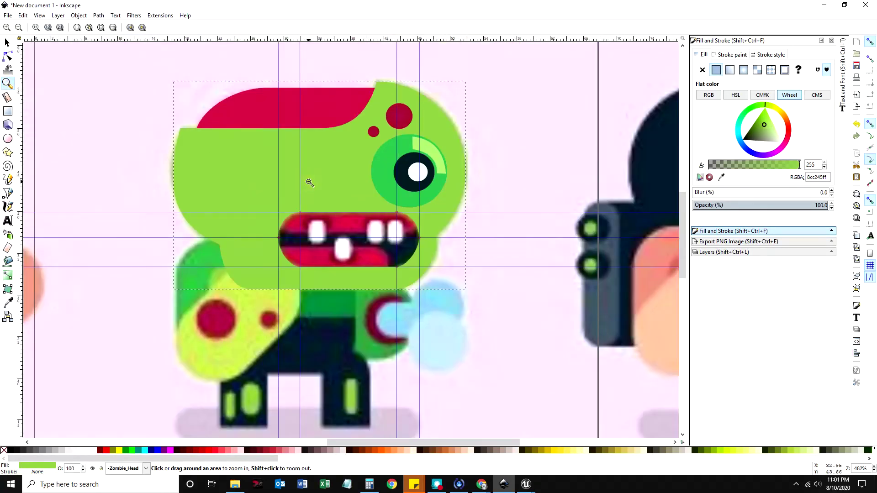
left_click(307, 182, "shift")
left_click(6, 43)
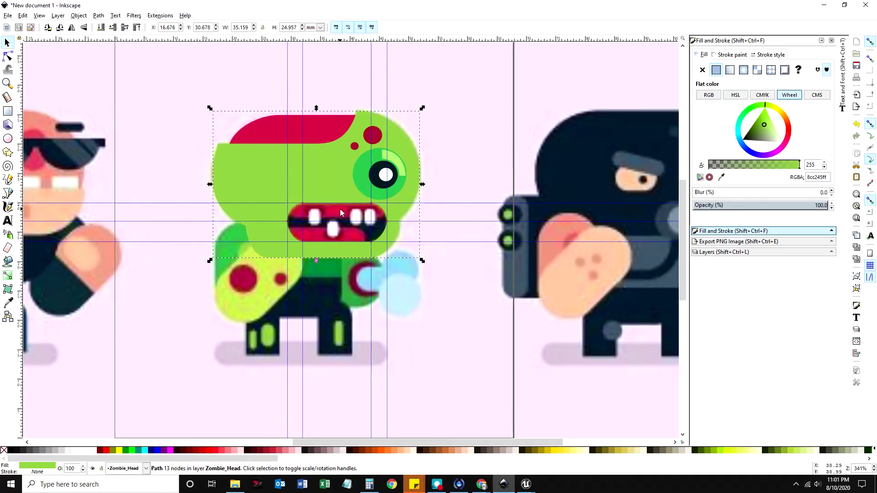
left_click(197, 152)
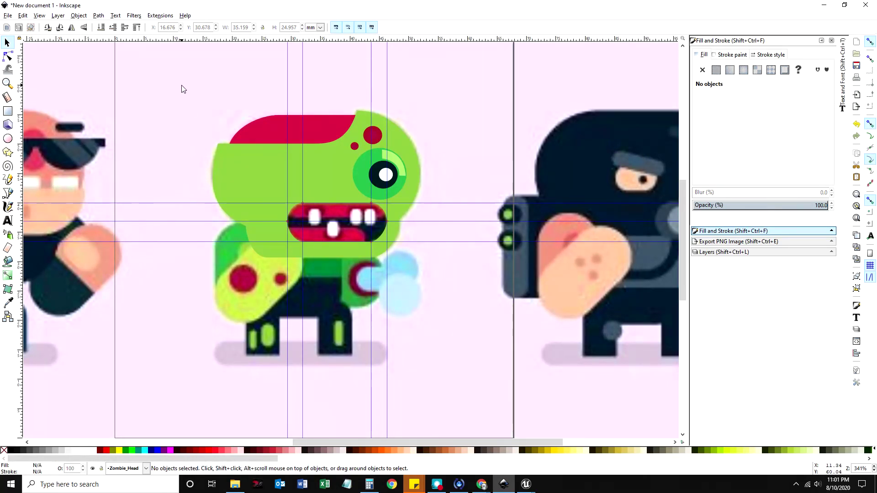
left_click_drag(174, 83, 464, 273)
left_click_drag(262, 186, 495, 138)
left_click(471, 287)
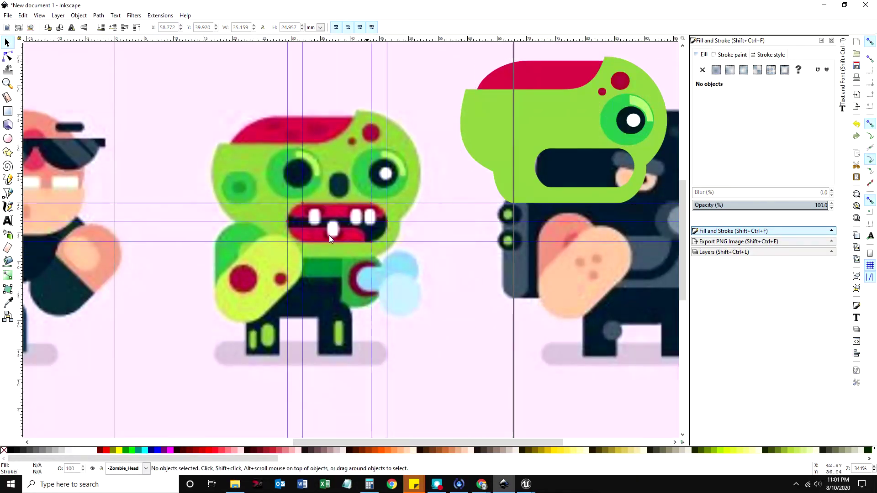